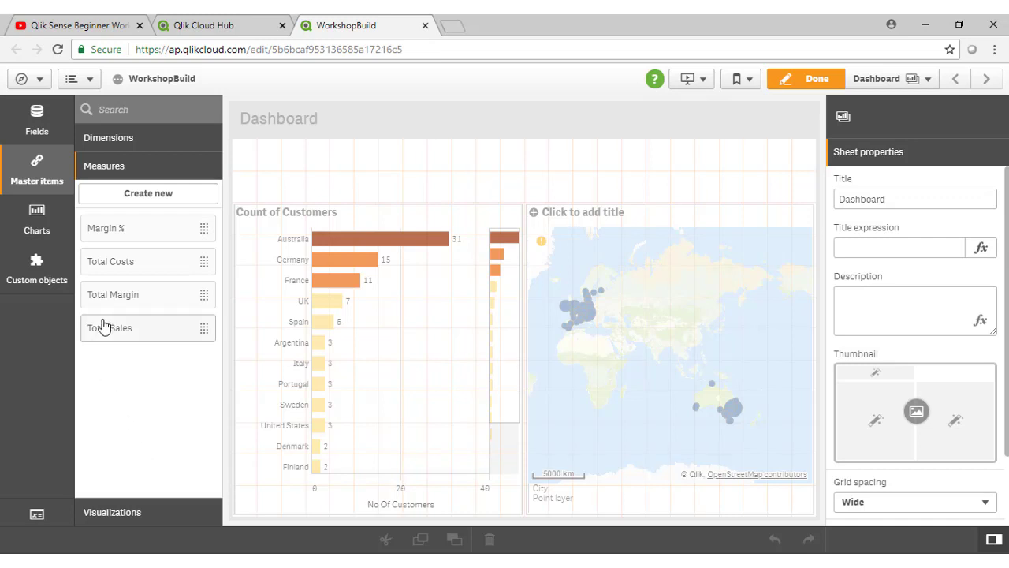
Step: Place Total Sales, Total Costs and Total Margin KPIs side by side in the top row, resizing the tiles
{"action": "left_click_drag", "start_coordinate": [113, 331], "coordinate": [295, 176]}
{"action": "left_click_drag", "start_coordinate": [515, 200], "coordinate": [386, 205]}
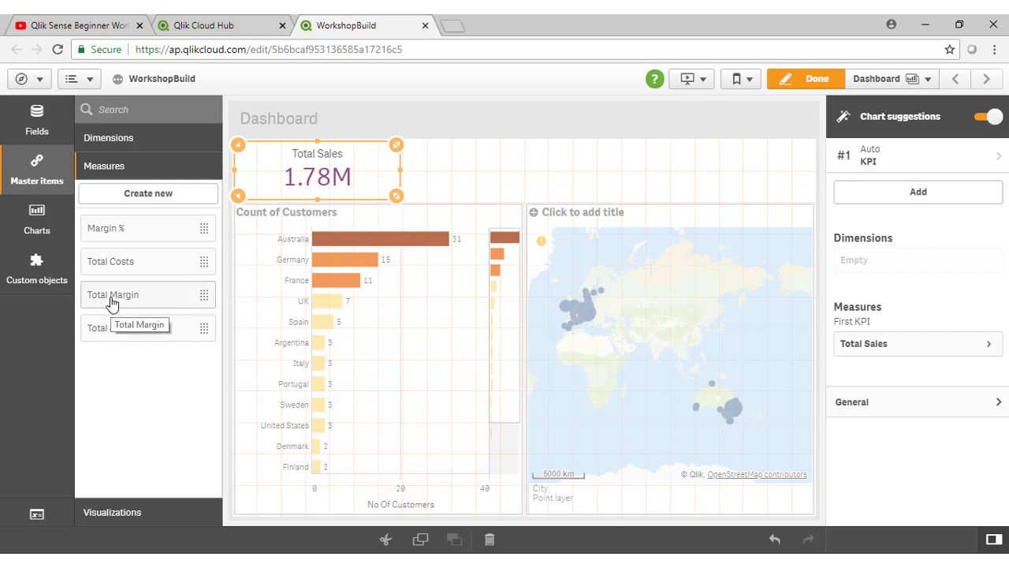
{"action": "left_click_drag", "start_coordinate": [111, 268], "coordinate": [522, 197]}
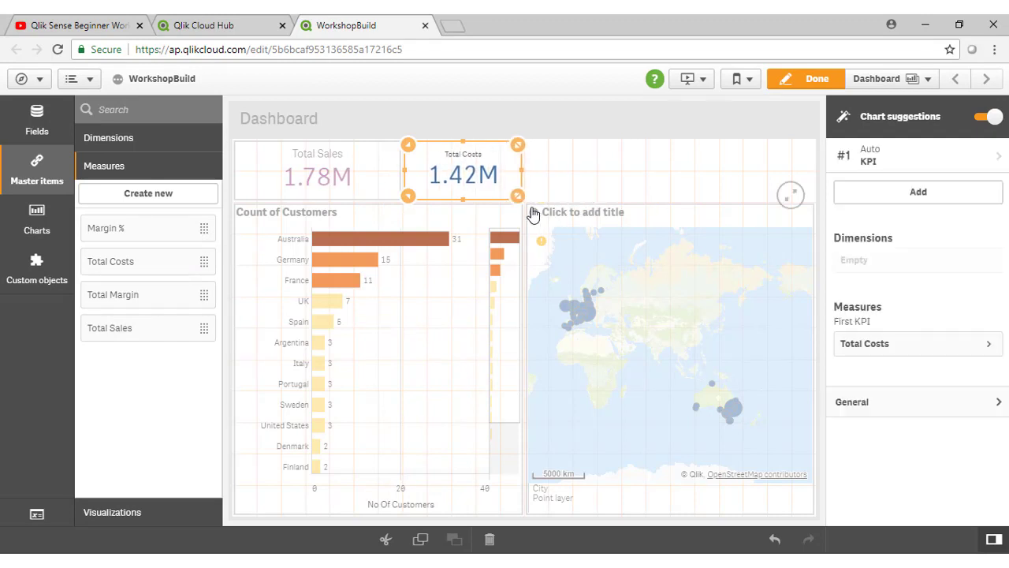
{"action": "left_click", "coordinate": [347, 190]}
{"action": "left_click_drag", "start_coordinate": [393, 204], "coordinate": [377, 203]}
{"action": "left_click", "coordinate": [408, 198]}
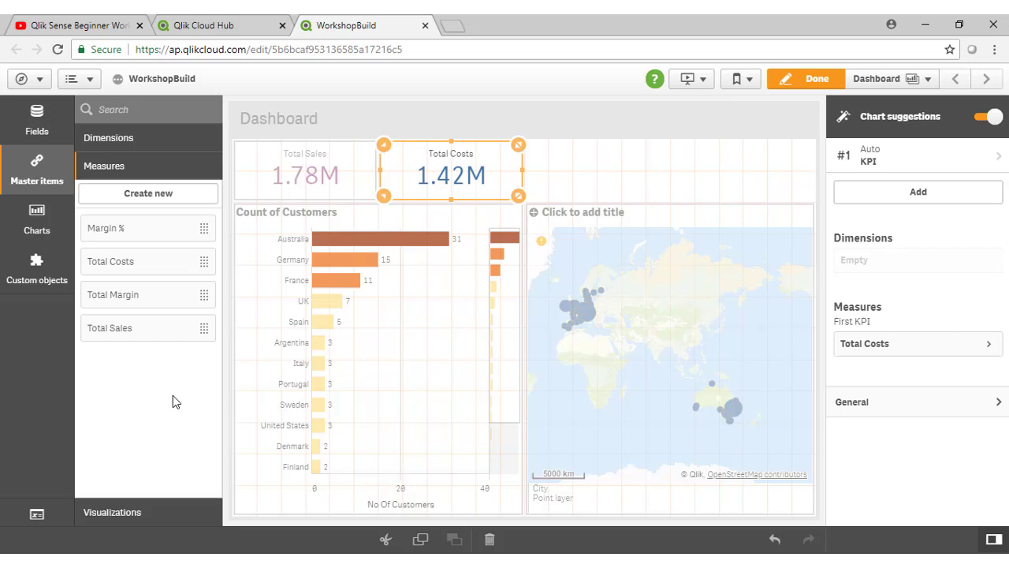
{"action": "left_click_drag", "start_coordinate": [117, 300], "coordinate": [584, 182]}
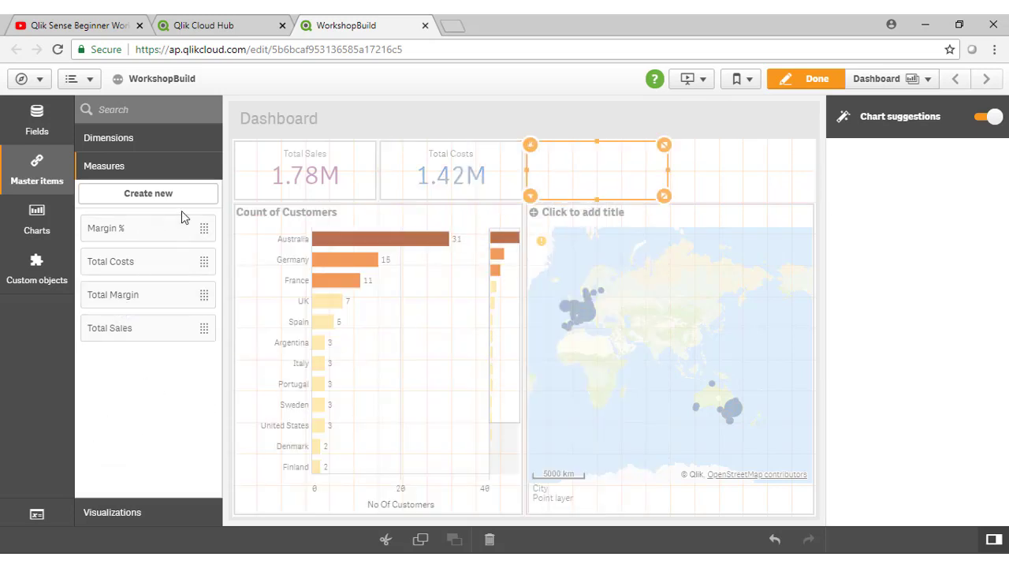
Step: Add Margin % in the top-right slot and change it from a gauge to a KPI
{"action": "left_click_drag", "start_coordinate": [118, 232], "coordinate": [742, 183]}
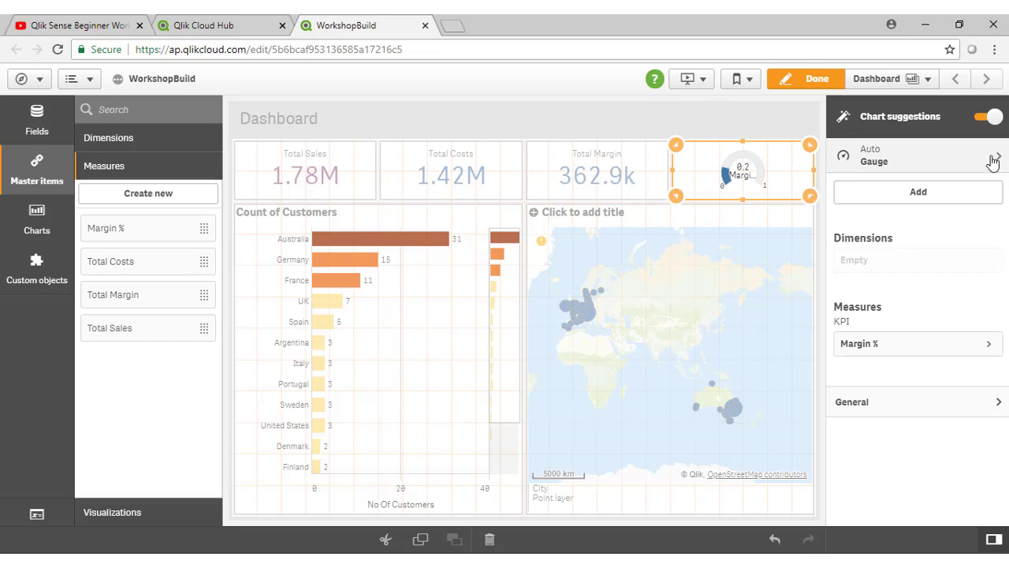
{"action": "left_click", "coordinate": [992, 160]}
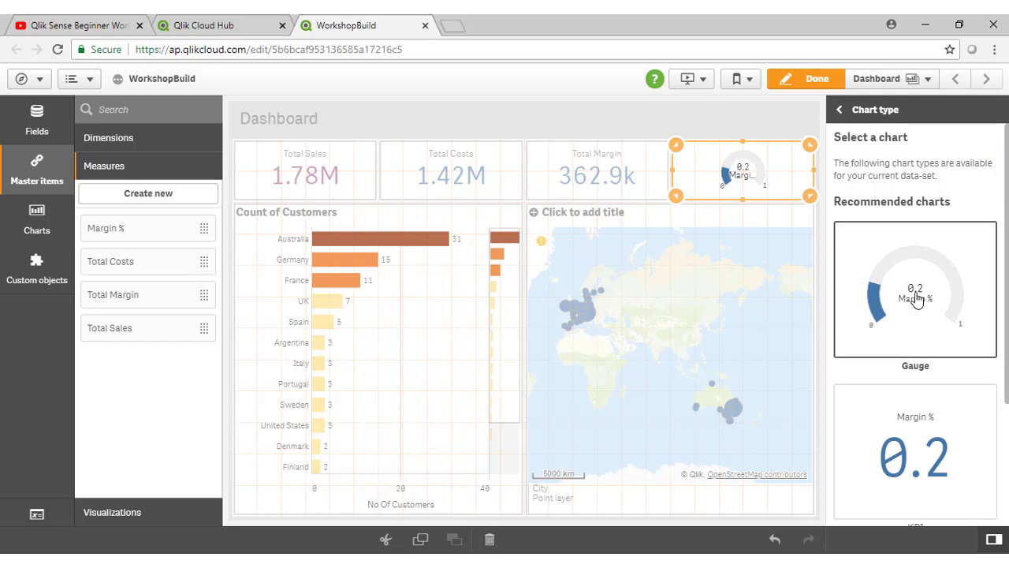
{"action": "scroll", "coordinate": [964, 308], "scroll_direction": "down", "scroll_amount": 2}
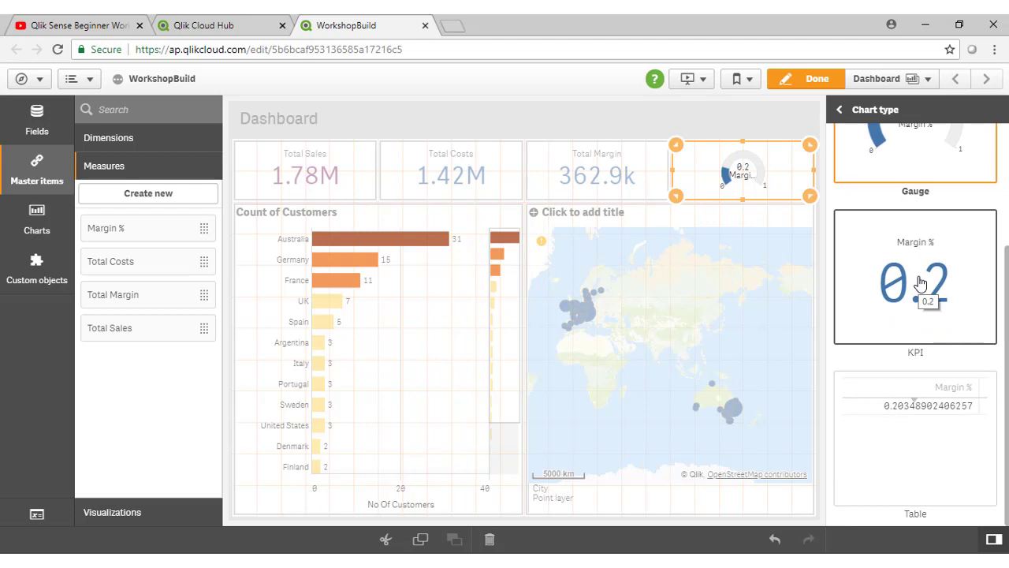
{"action": "left_click", "coordinate": [920, 282]}
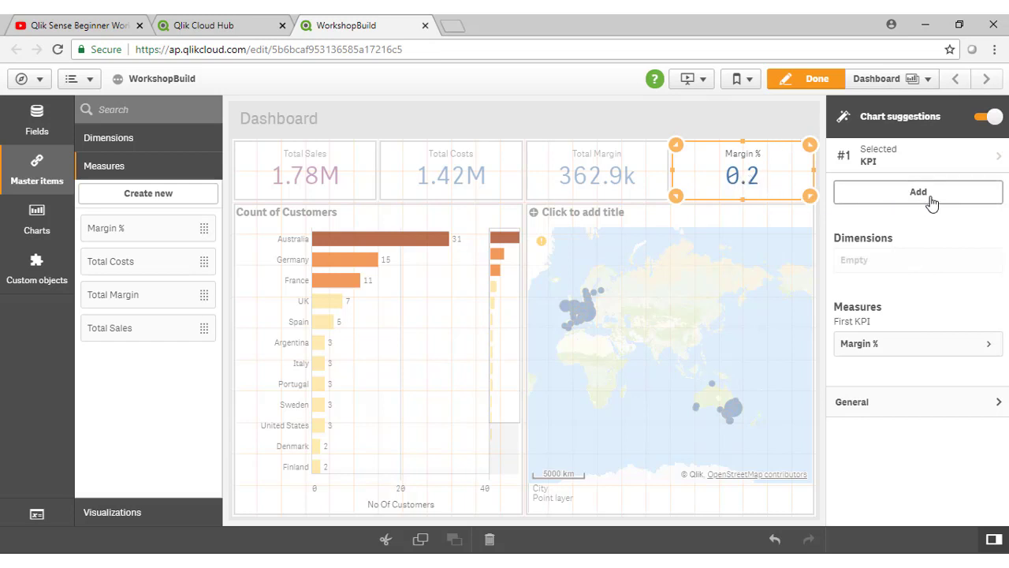
Step: Format Margin % with the 12.3% number pattern (20.3%), disable chart suggestions, then delete the KPI
{"action": "left_click", "coordinate": [926, 345]}
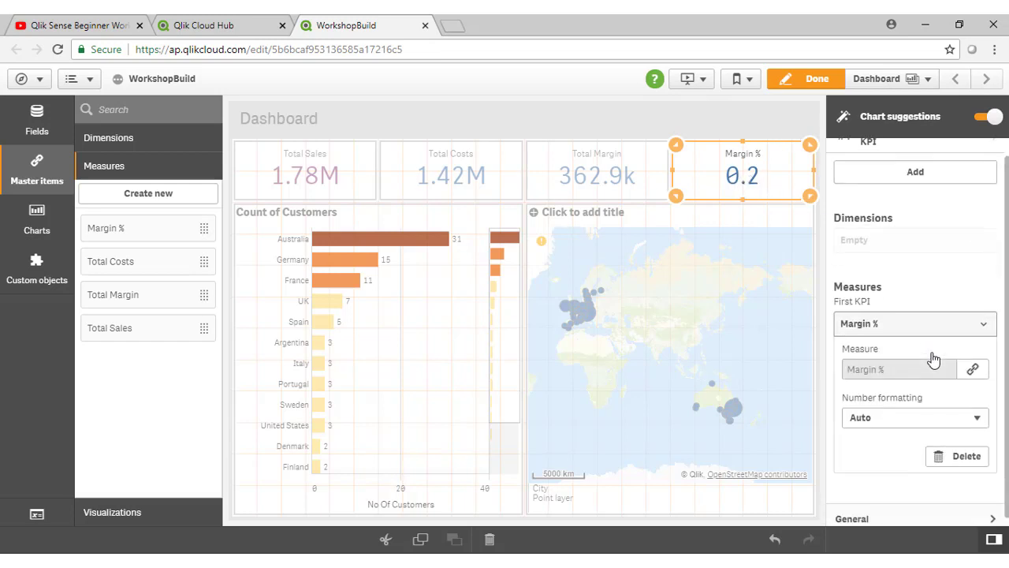
{"action": "left_click", "coordinate": [944, 412]}
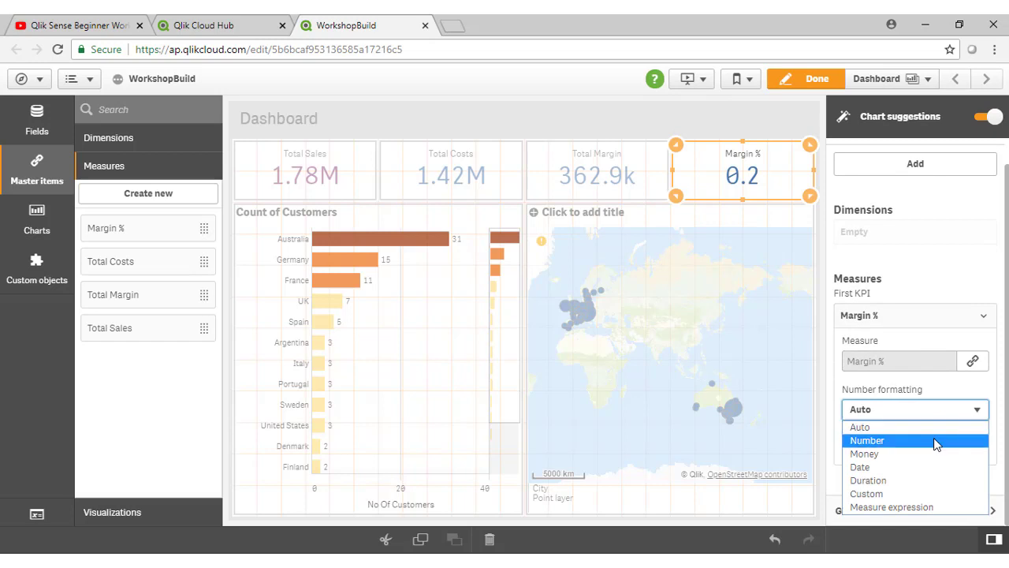
{"action": "left_click", "coordinate": [936, 442]}
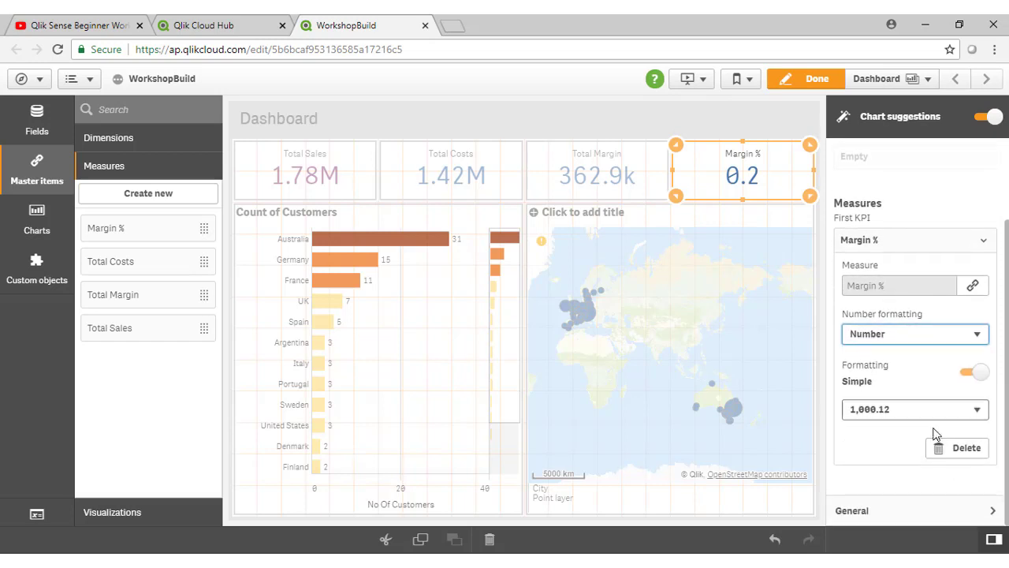
{"action": "left_click", "coordinate": [930, 417]}
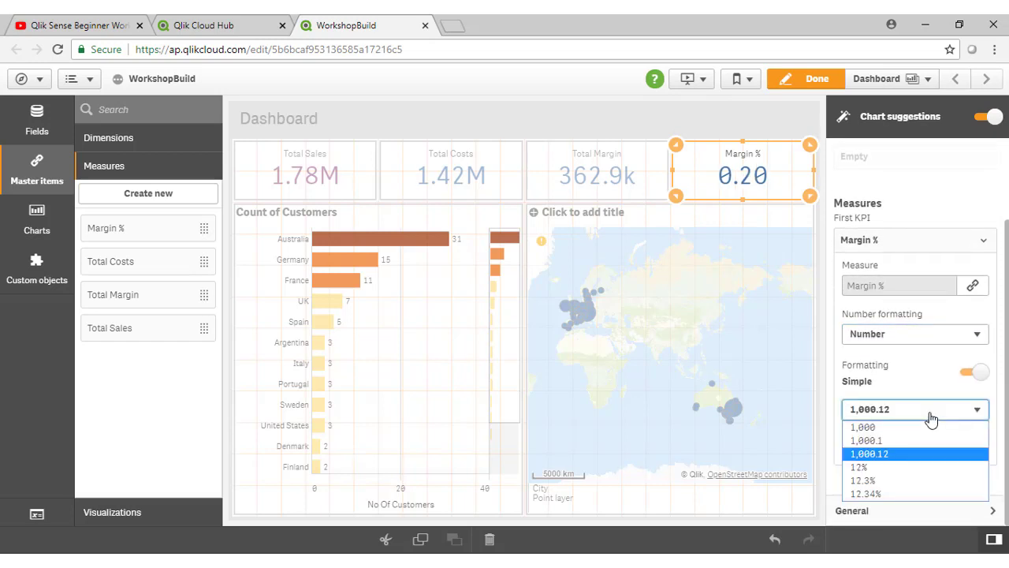
{"action": "left_click", "coordinate": [919, 481]}
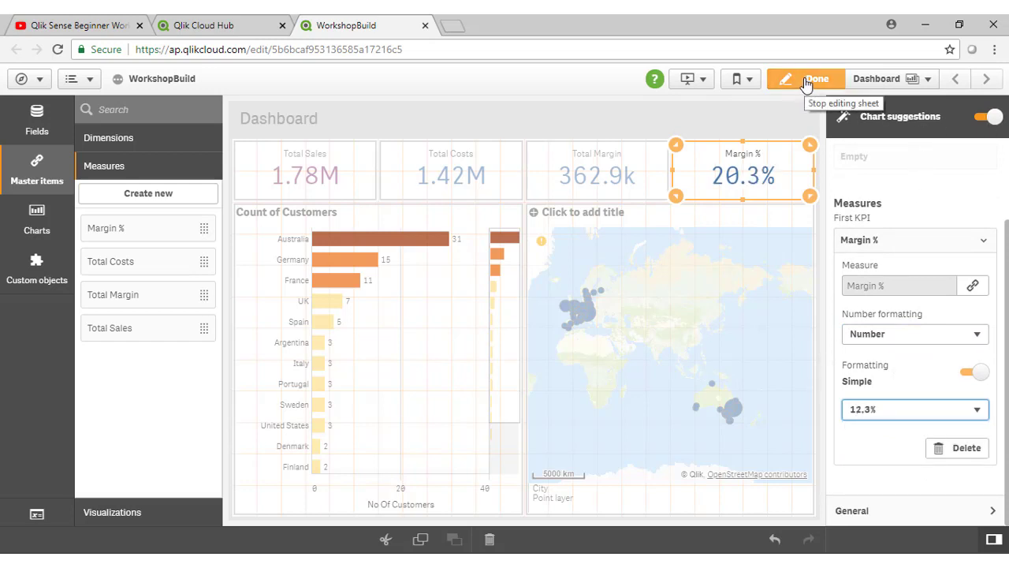
{"action": "left_click", "coordinate": [993, 118]}
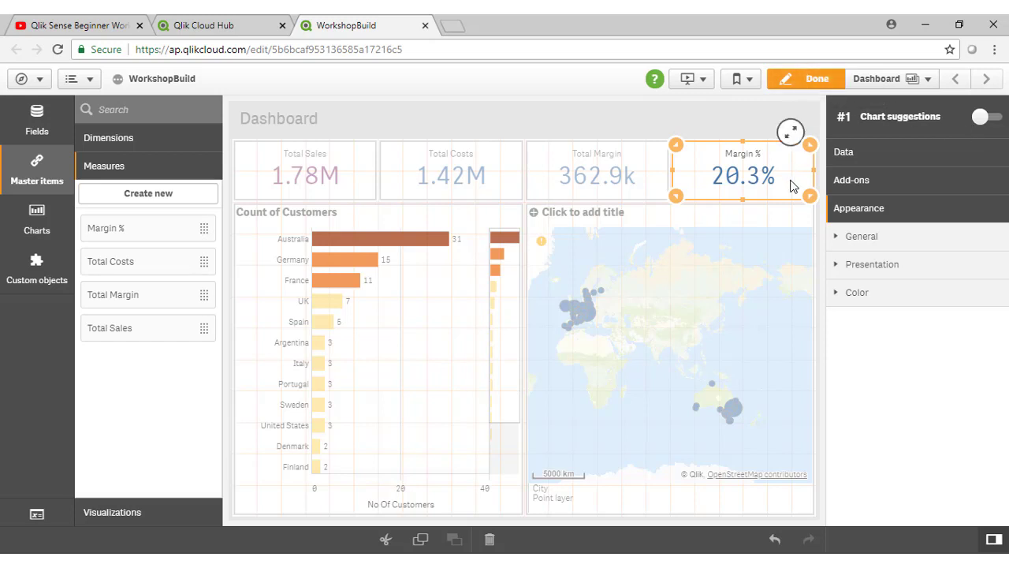
{"action": "key", "text": "Delete"}
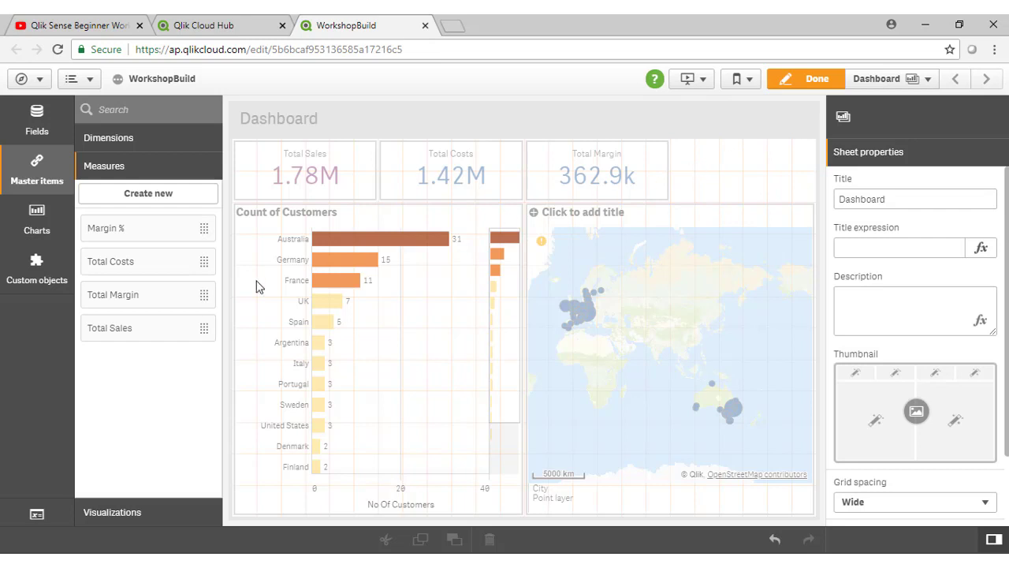
Step: Drop a new KPI chart into the empty top-right slot and start adding its measure
{"action": "left_click", "coordinate": [37, 222]}
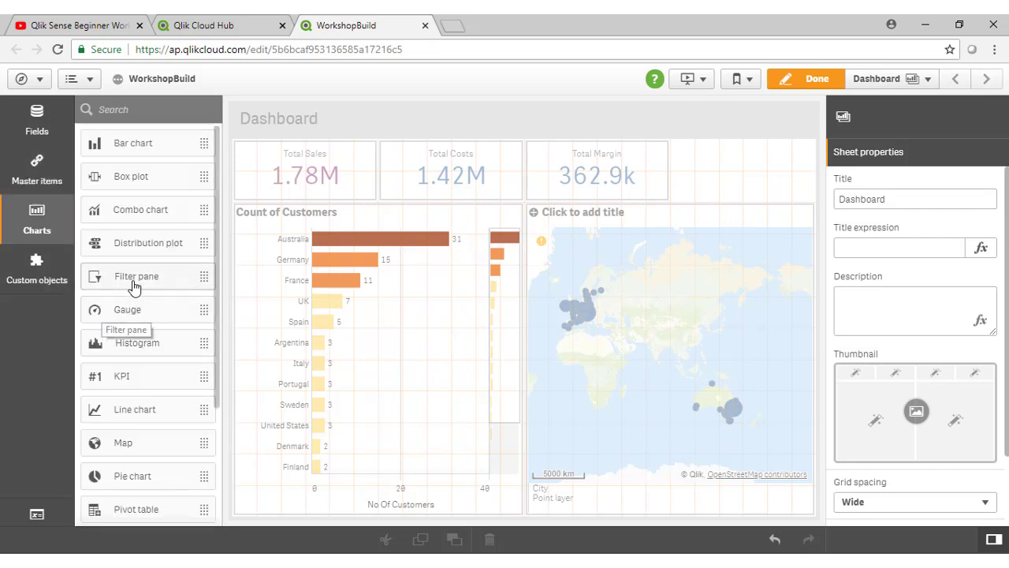
{"action": "left_click_drag", "start_coordinate": [90, 388], "coordinate": [736, 170]}
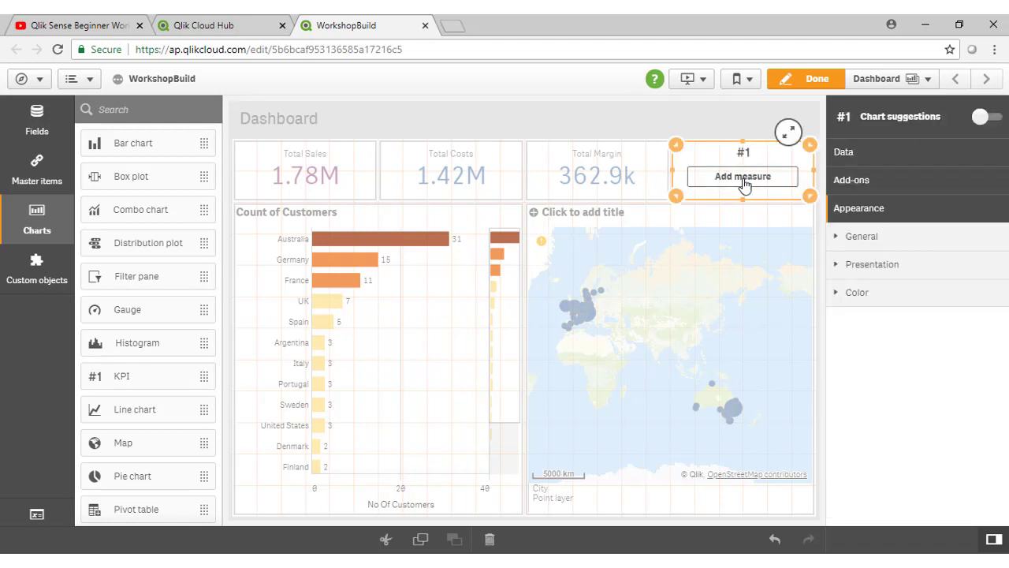
{"action": "left_click", "coordinate": [743, 177]}
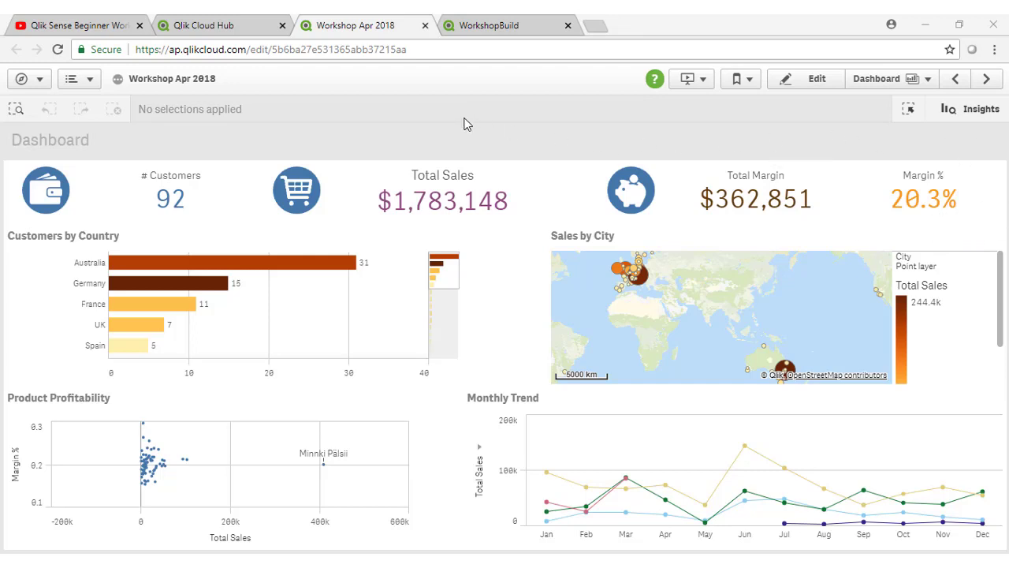
Step: Inspect the charts of the finished Workshop Apr 2018 reference dashboard
{"action": "mouse_move", "coordinate": [275, 324]}
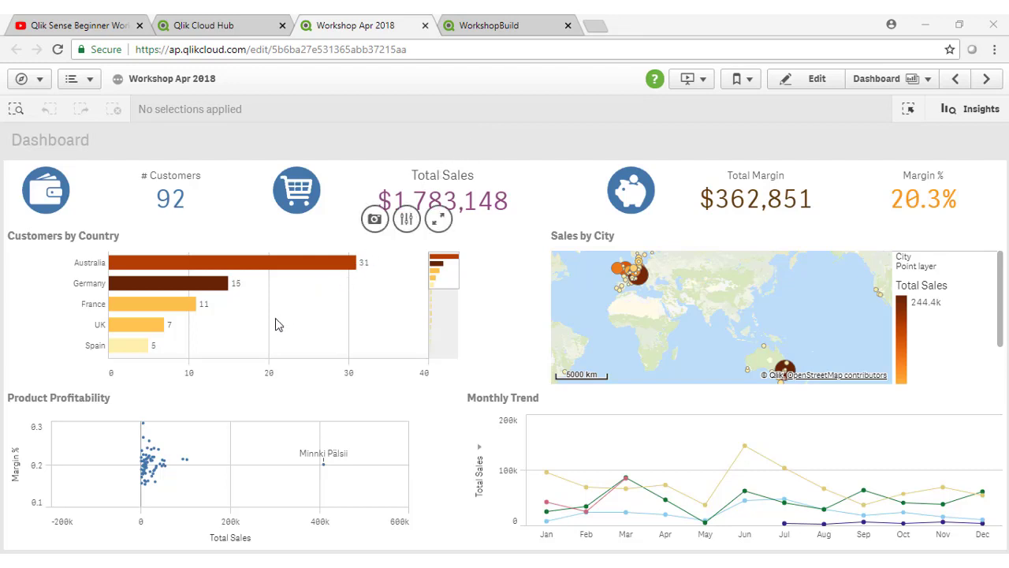
{"action": "mouse_move", "coordinate": [666, 327]}
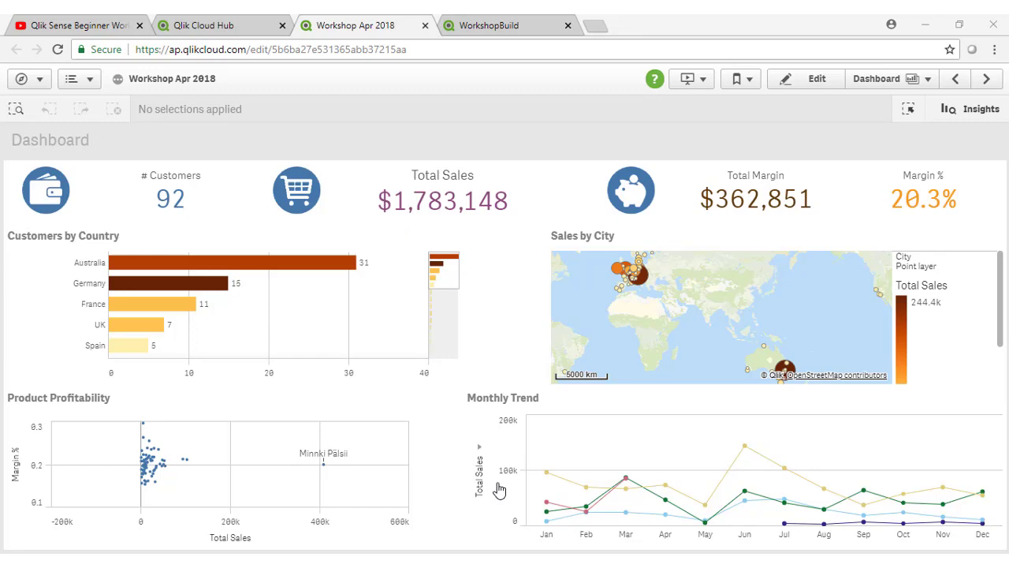
{"action": "mouse_move", "coordinate": [666, 468]}
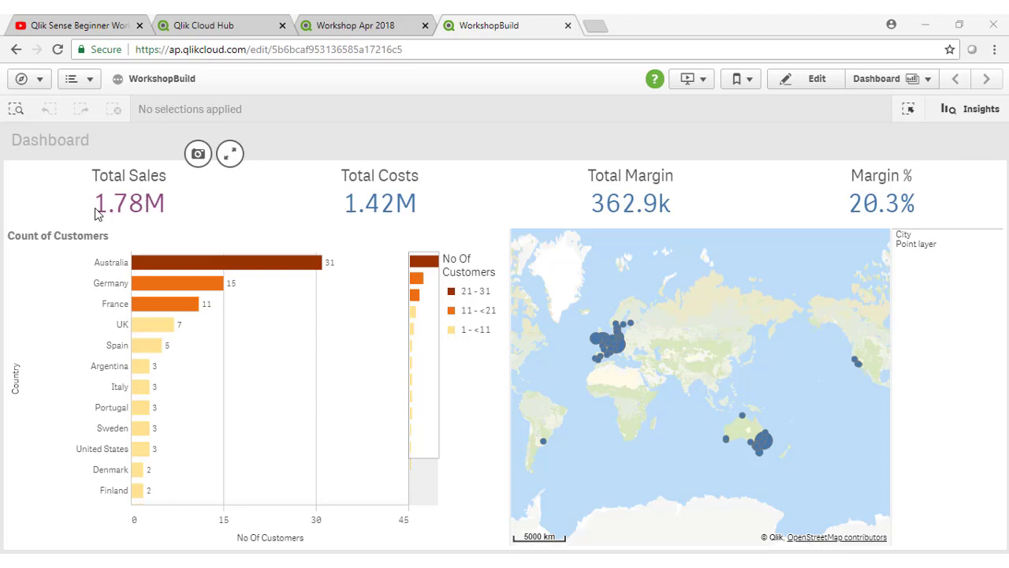
Step: Return to edit mode, disable chart suggestions for the Total Sales KPI and show its Data section
{"action": "left_click", "coordinate": [821, 87]}
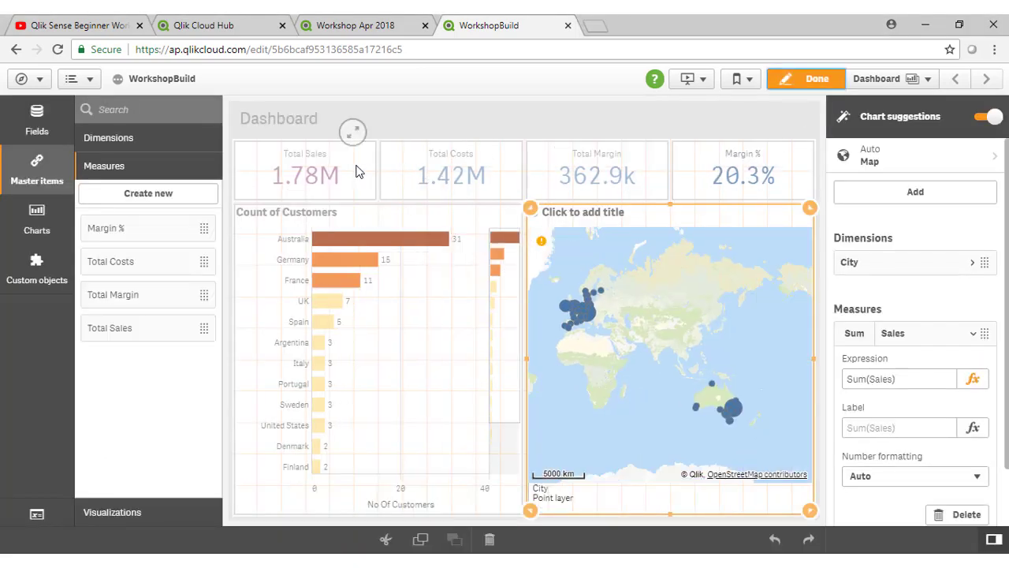
{"action": "left_click", "coordinate": [356, 172]}
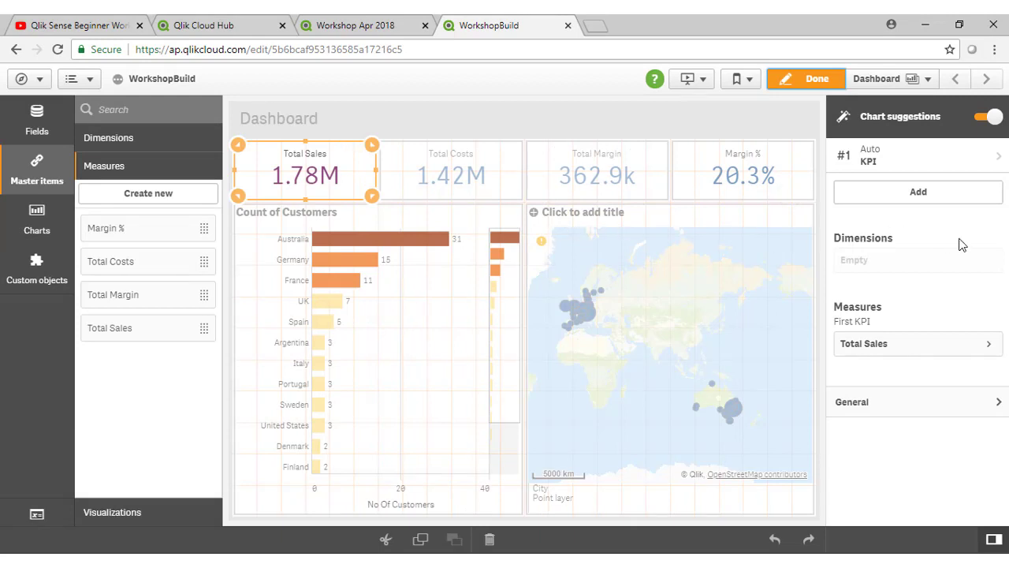
{"action": "left_click", "coordinate": [989, 116]}
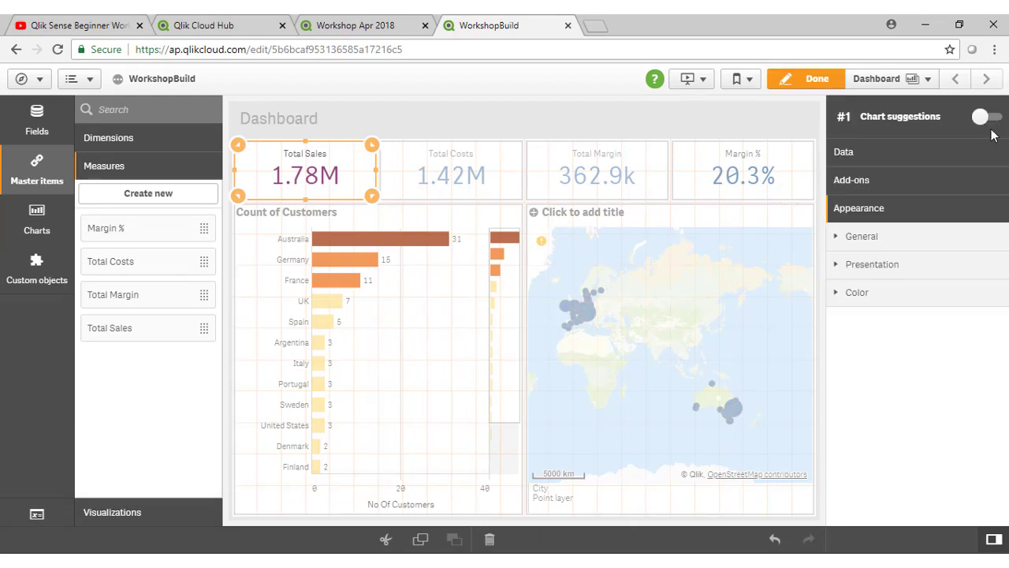
{"action": "left_click", "coordinate": [895, 155]}
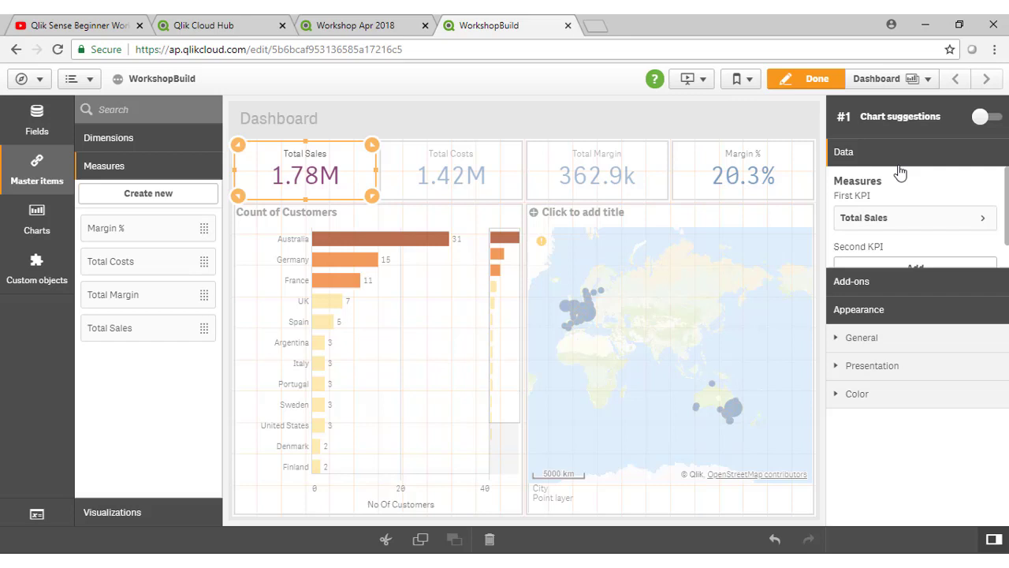
Step: Set the Total Sales measure's number formatting to Money
{"action": "left_click", "coordinate": [911, 221]}
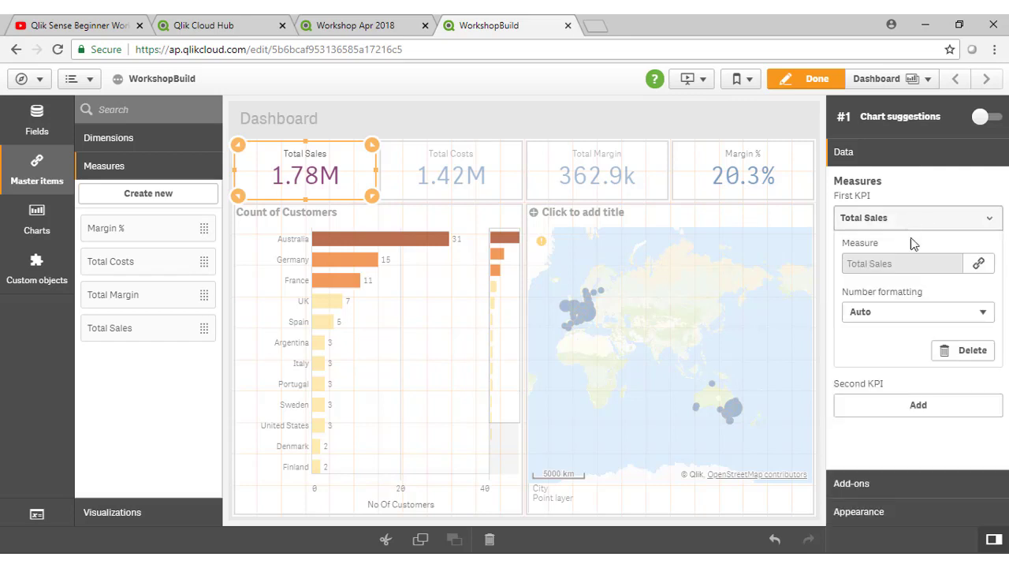
{"action": "left_click", "coordinate": [926, 313]}
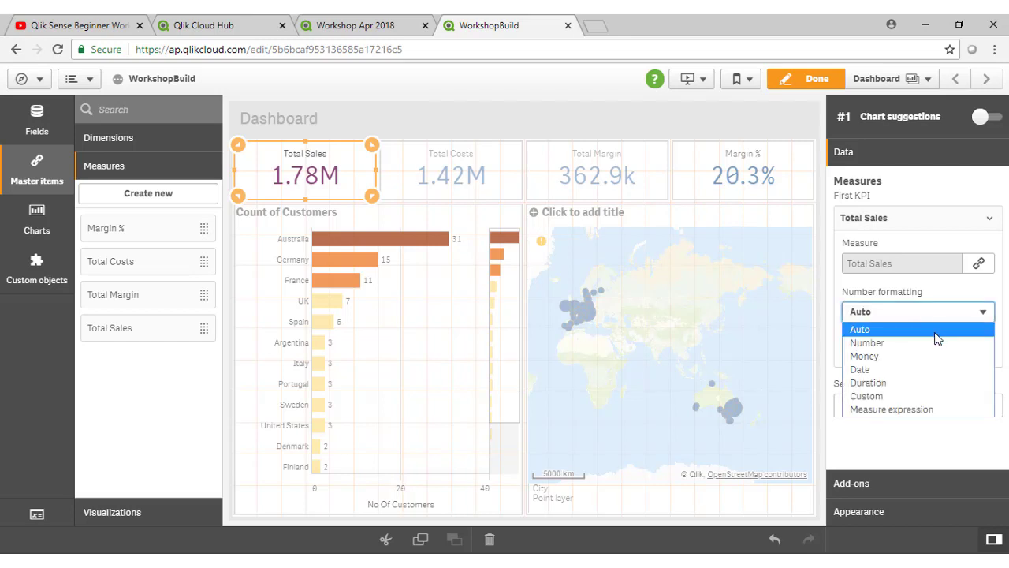
{"action": "left_click", "coordinate": [938, 340]}
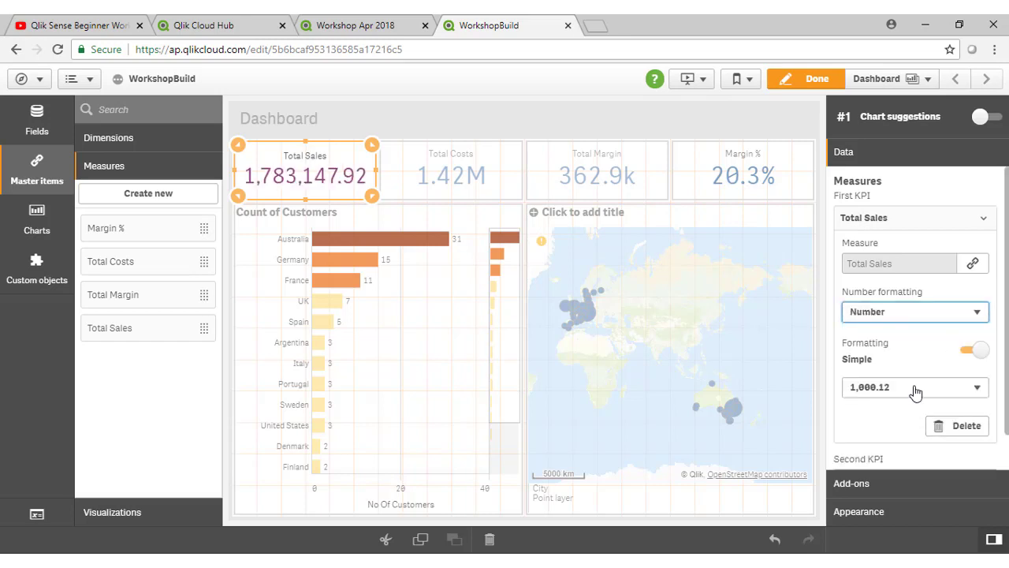
{"action": "left_click", "coordinate": [913, 390]}
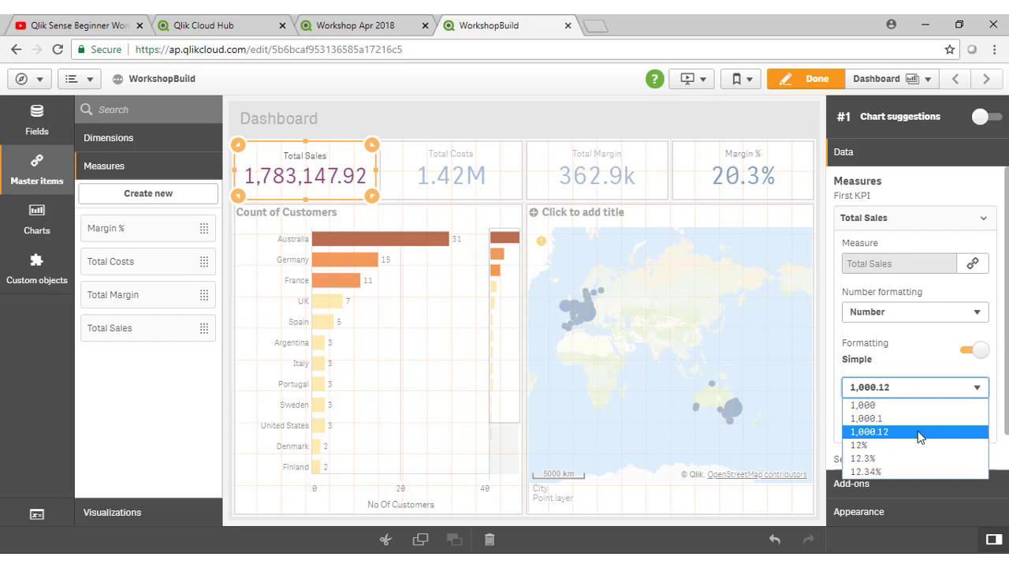
{"action": "left_click", "coordinate": [921, 314]}
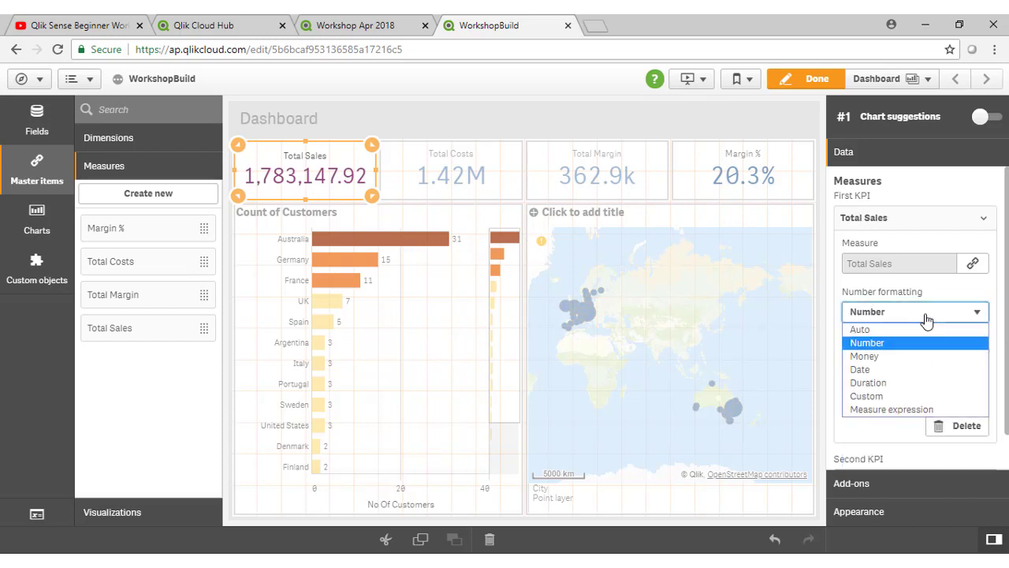
{"action": "left_click", "coordinate": [922, 360]}
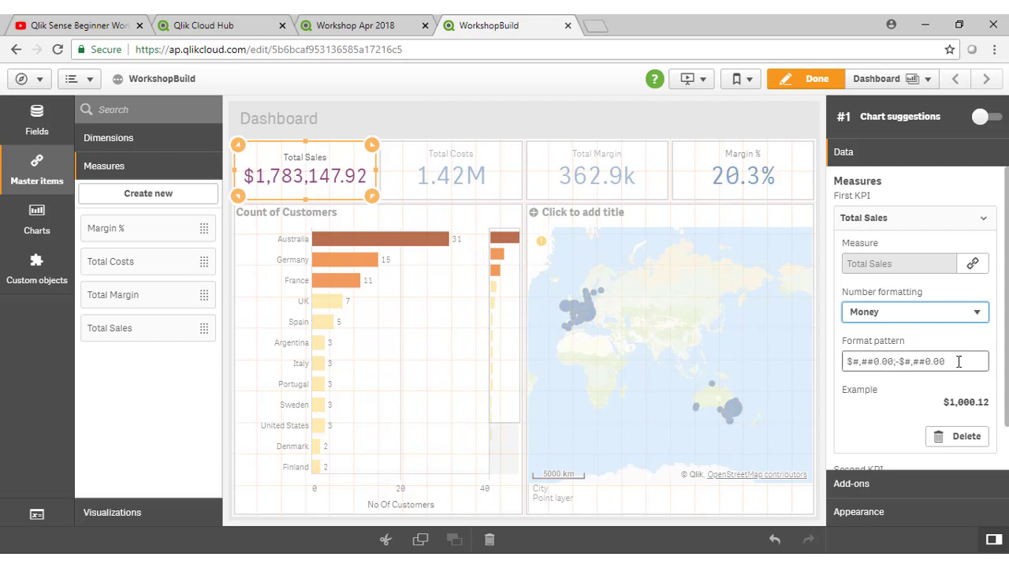
Step: Edit the money pattern to drop decimals and put negatives in parentheses instead of a minus sign
{"action": "left_click", "coordinate": [961, 361]}
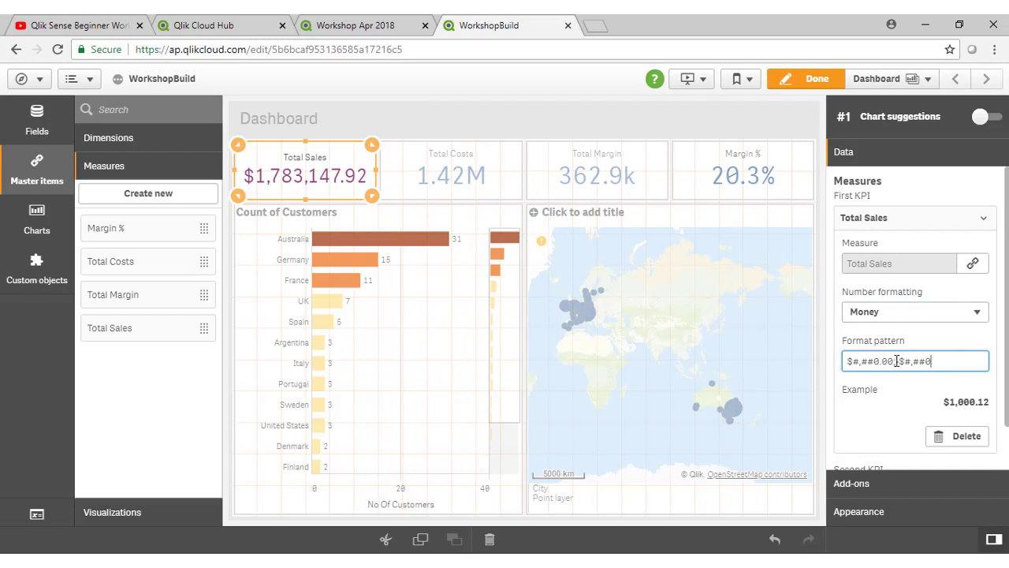
{"action": "key", "text": "BackSpace"}
{"action": "key", "text": "BackSpace"}
{"action": "key", "text": "BackSpace"}
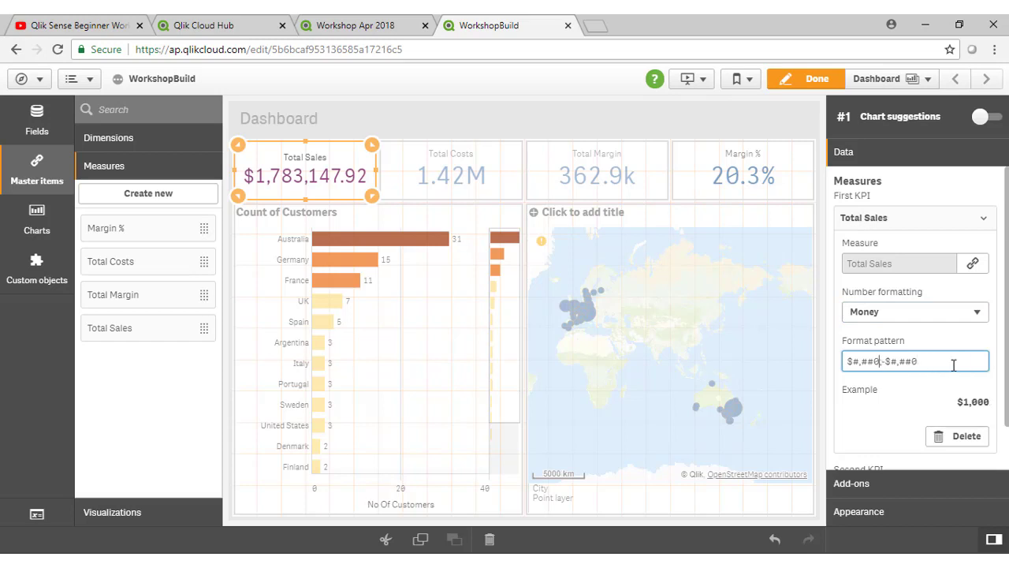
{"action": "key", "text": "Tab"}
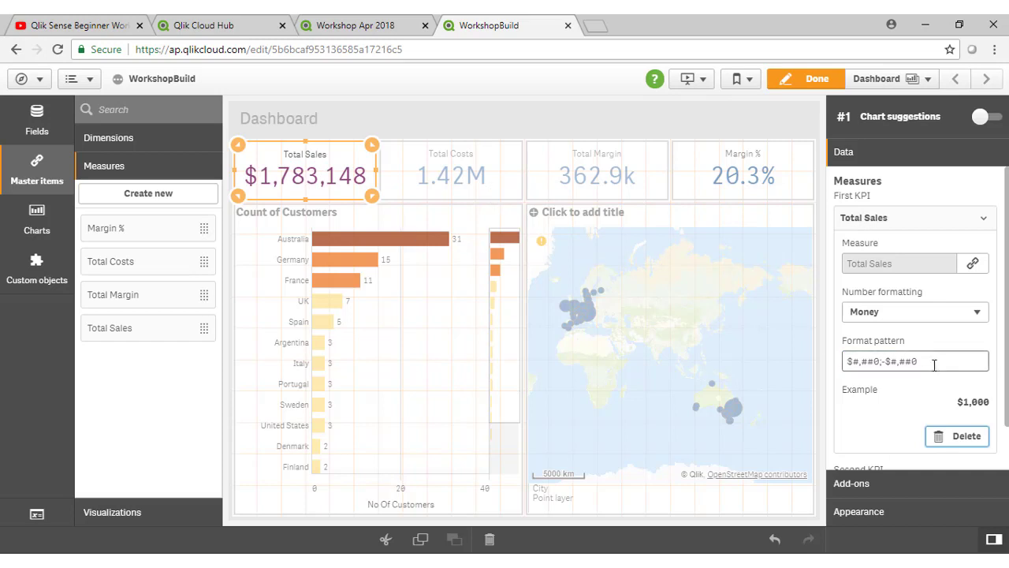
{"action": "left_click", "coordinate": [888, 361]}
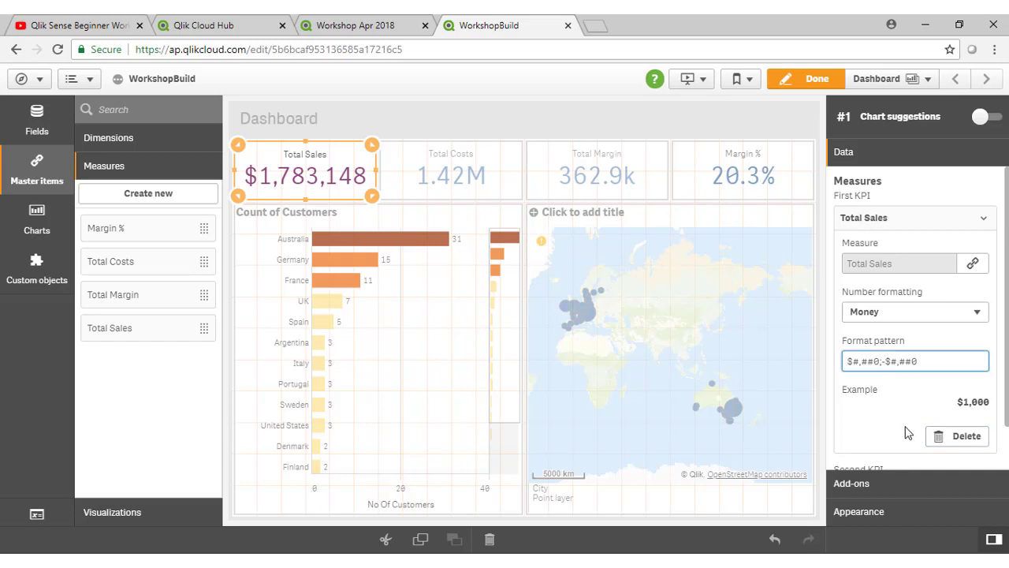
{"action": "key", "text": "BackSpace"}
{"action": "type", "text": "("}
{"action": "left_click", "coordinate": [944, 362]}
Step: Apply the $#,##0;($#,##0) pattern to Total Sales and select the city map
{"action": "key", "text": "Tab"}
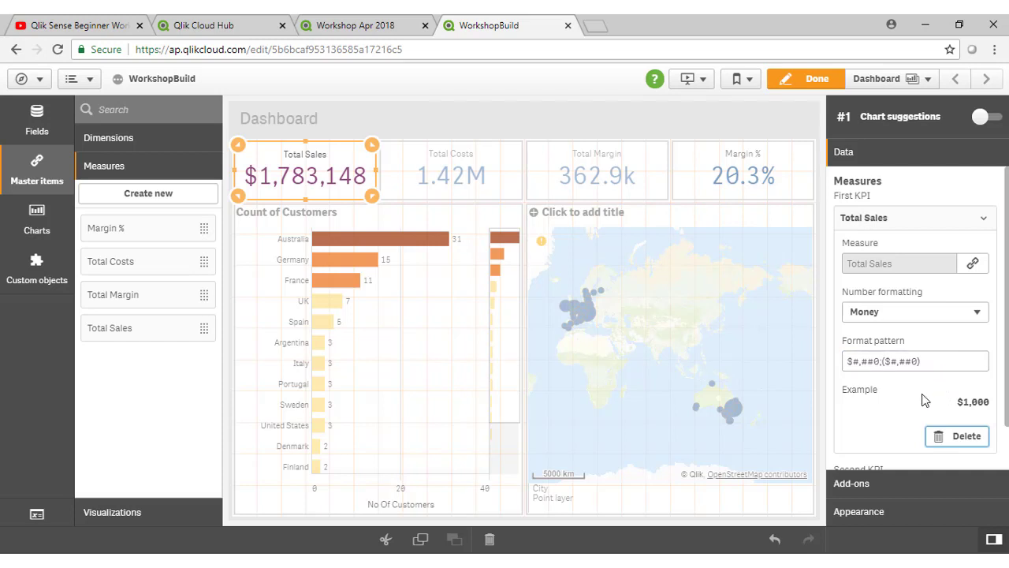
{"action": "left_click", "coordinate": [746, 305]}
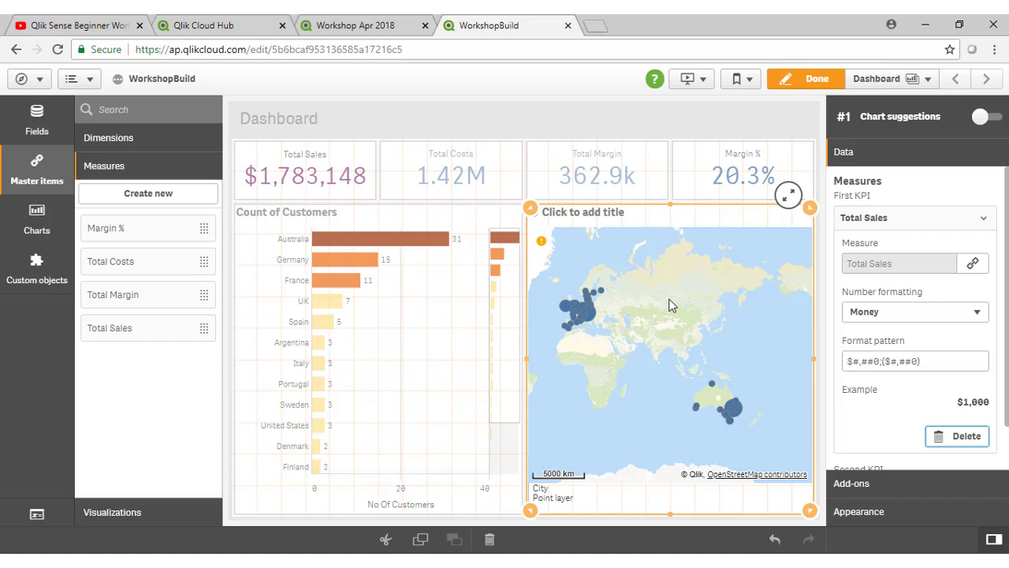
{"action": "left_click", "coordinate": [982, 117]}
Step: Show the Size & Shape settings of the map's City point layer
{"action": "left_click", "coordinate": [983, 118]}
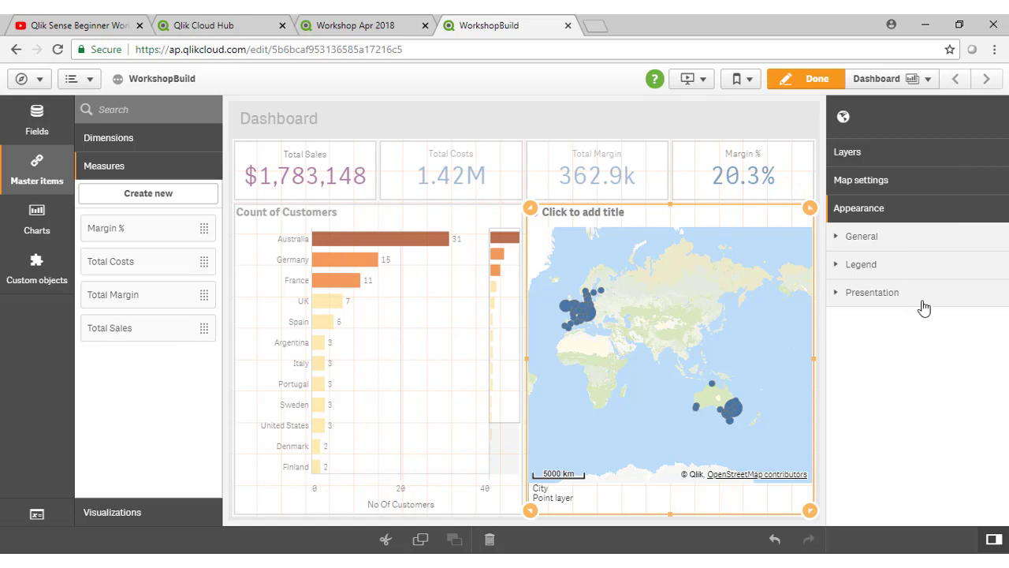
{"action": "left_click", "coordinate": [876, 156]}
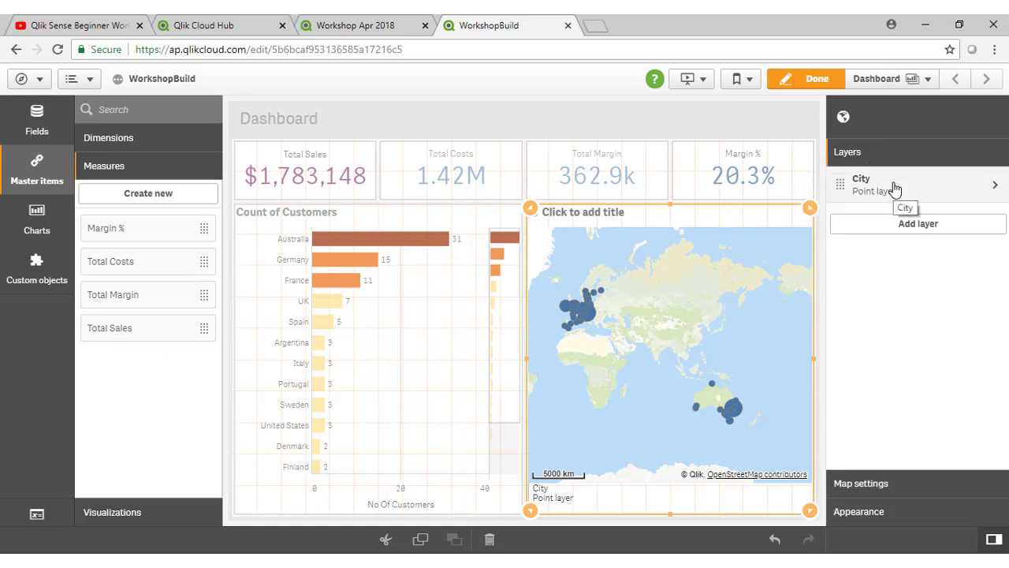
{"action": "left_click", "coordinate": [895, 189]}
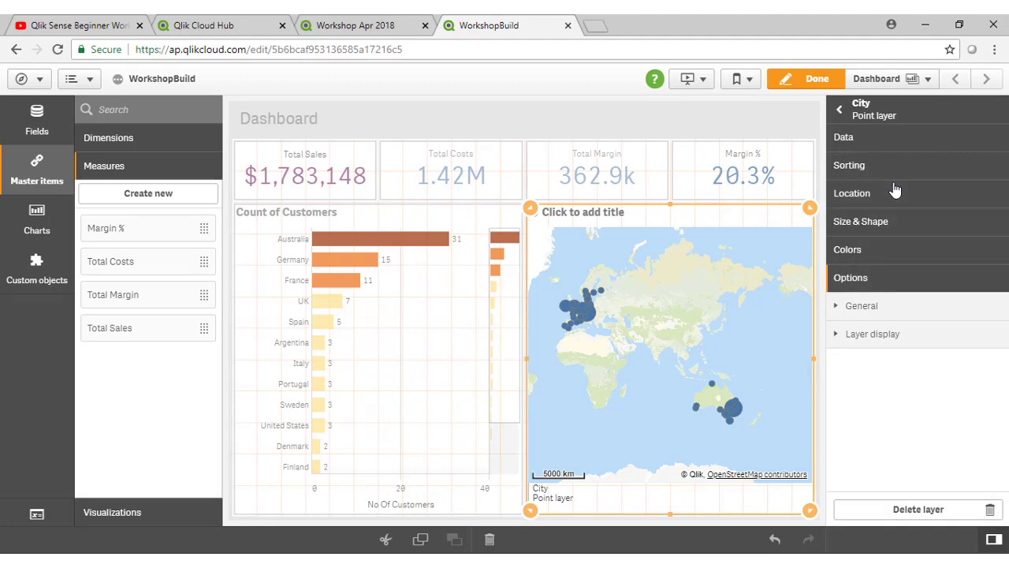
{"action": "left_click", "coordinate": [890, 224]}
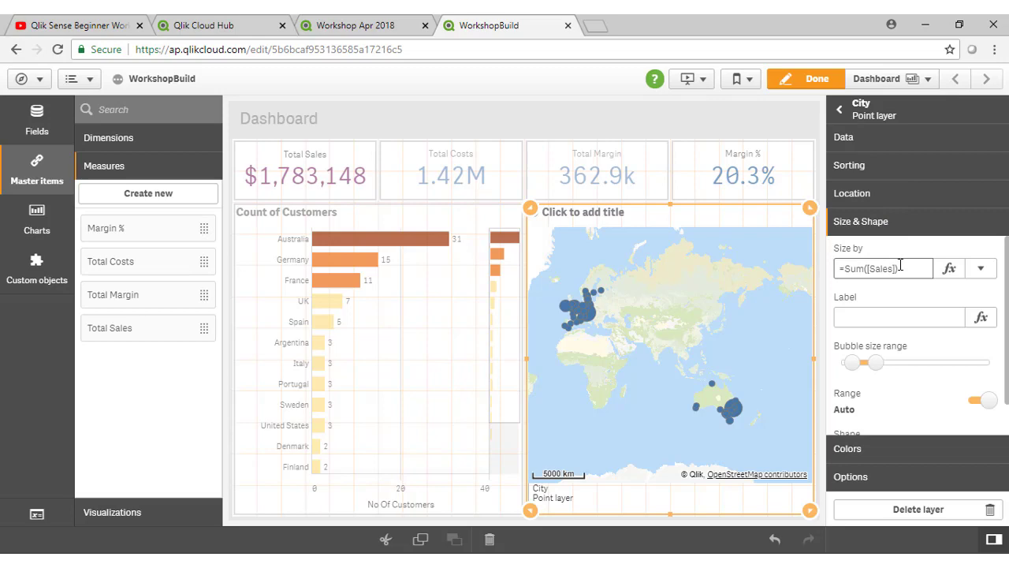
Step: Colour the map's City points by the Total Sales measure, giving a 0–244.4k legend
{"action": "left_click_drag", "start_coordinate": [108, 328], "coordinate": [705, 362]}
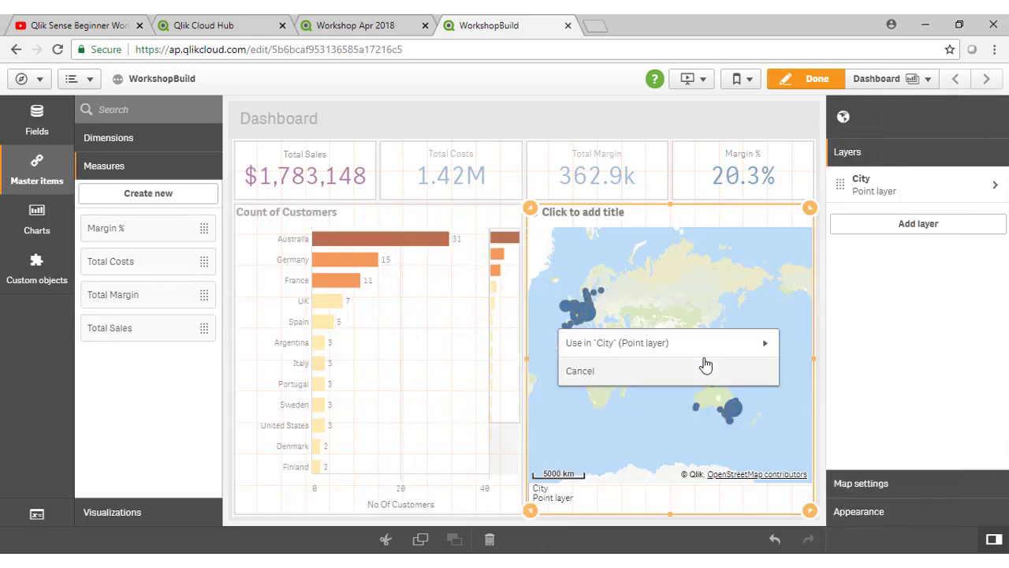
{"action": "left_click", "coordinate": [652, 345]}
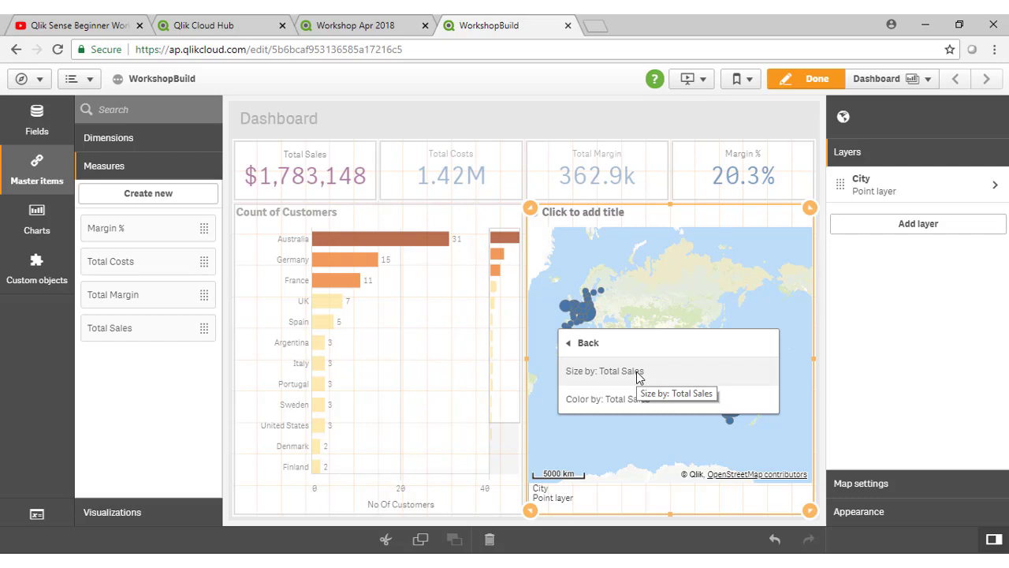
{"action": "left_click", "coordinate": [637, 371]}
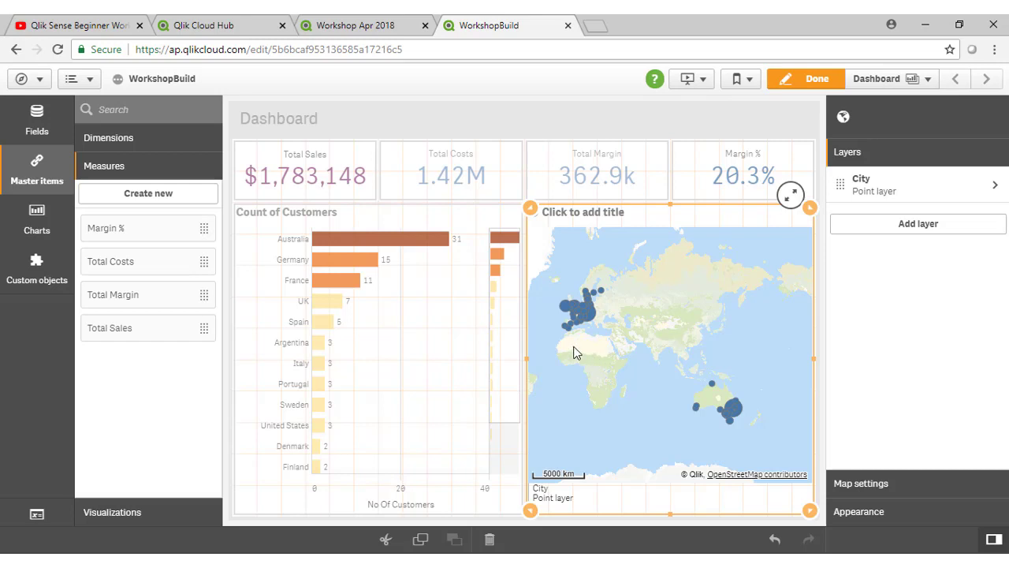
{"action": "left_click_drag", "start_coordinate": [127, 330], "coordinate": [677, 360]}
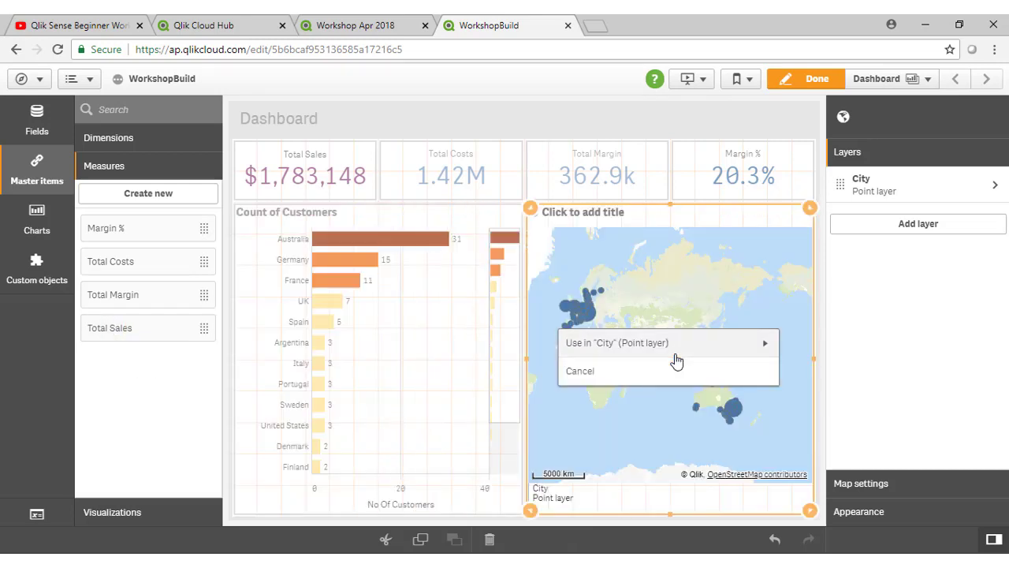
{"action": "left_click", "coordinate": [676, 353]}
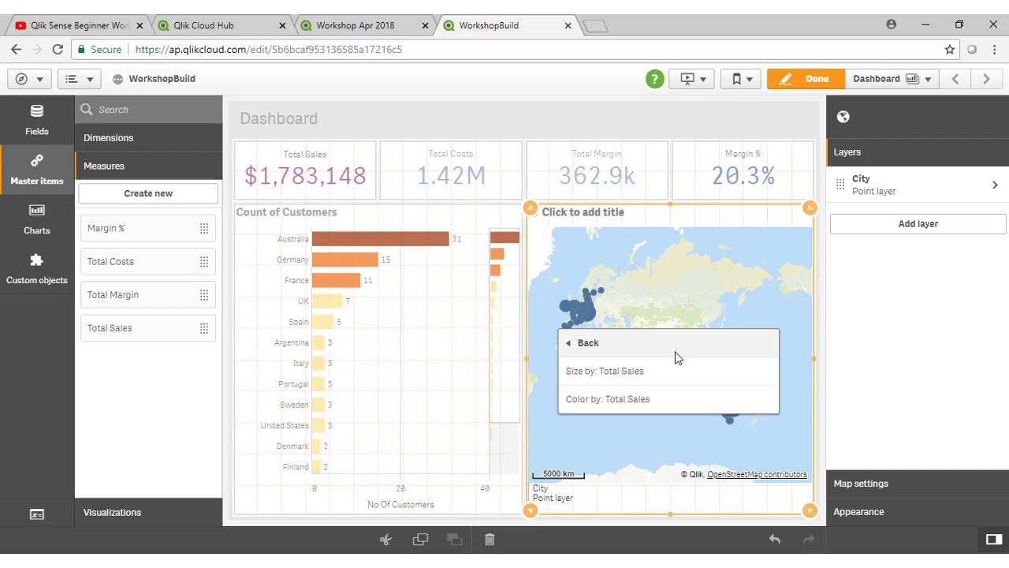
{"action": "left_click", "coordinate": [687, 408]}
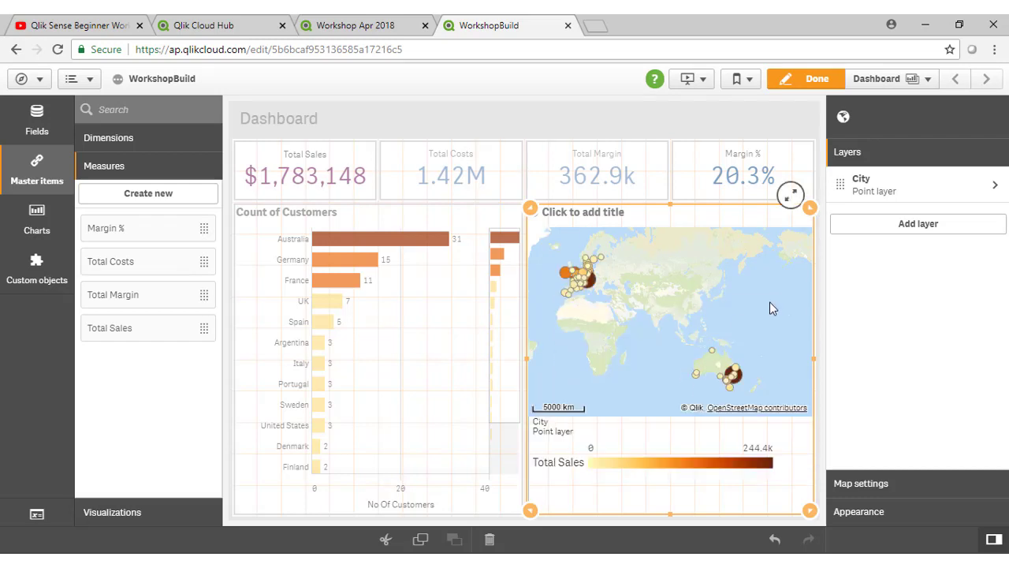
Step: Move the map's Total Sales legend to the right, then deselect the charts to show sheet properties
{"action": "left_click", "coordinate": [880, 515]}
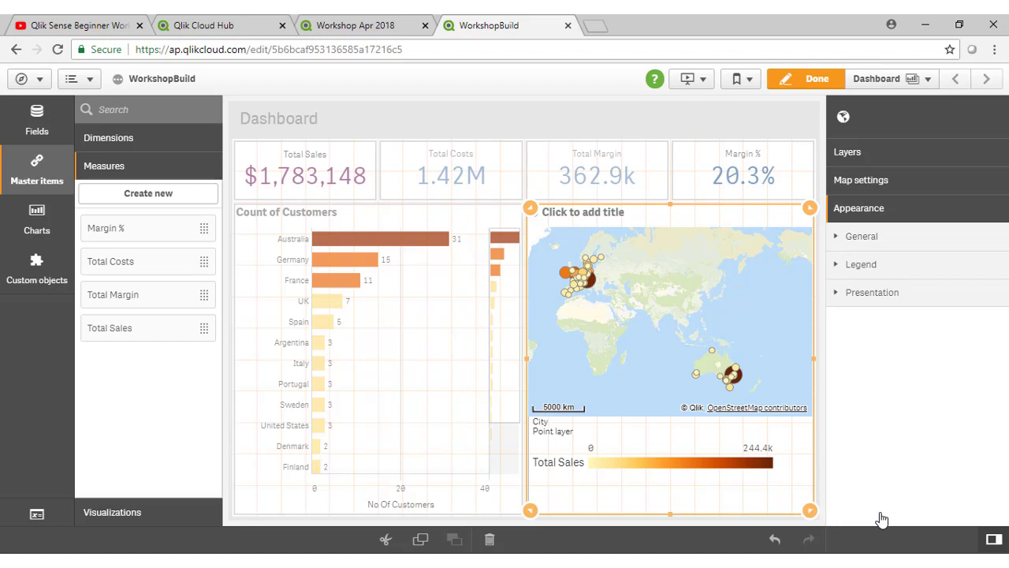
{"action": "left_click", "coordinate": [884, 267]}
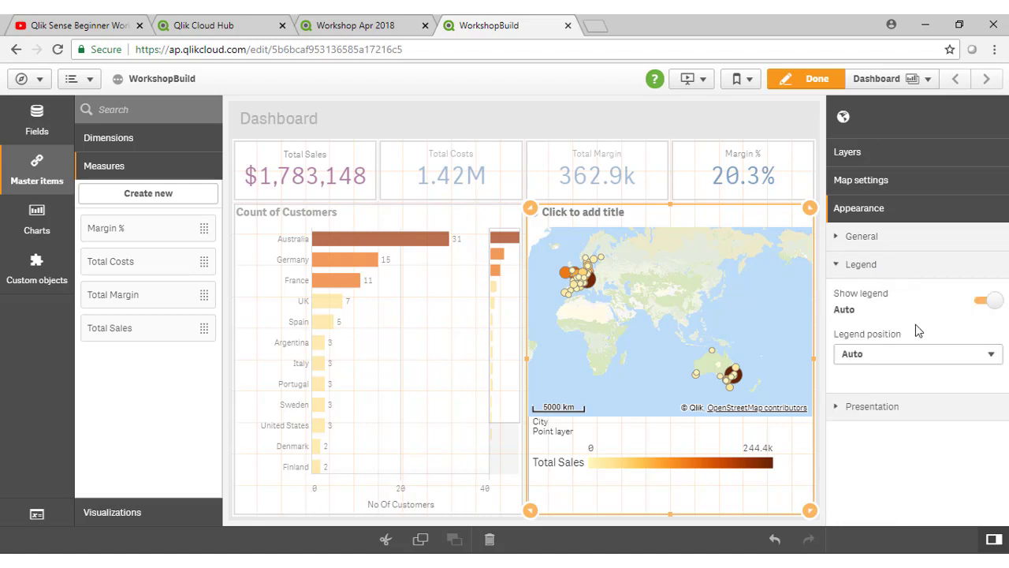
{"action": "left_click", "coordinate": [929, 357]}
{"action": "left_click", "coordinate": [934, 386]}
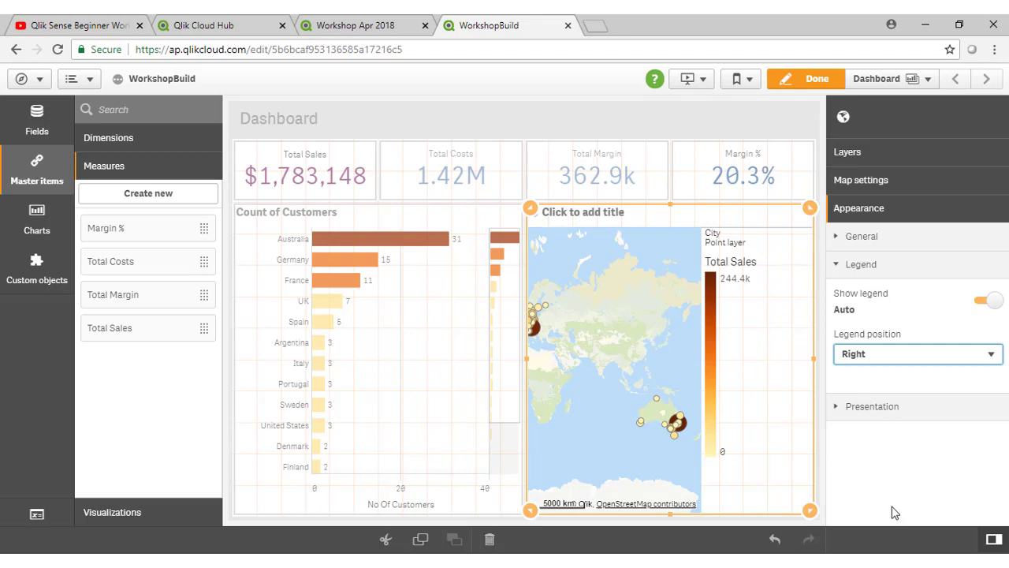
{"action": "left_click", "coordinate": [451, 169]}
{"action": "left_click", "coordinate": [633, 127]}
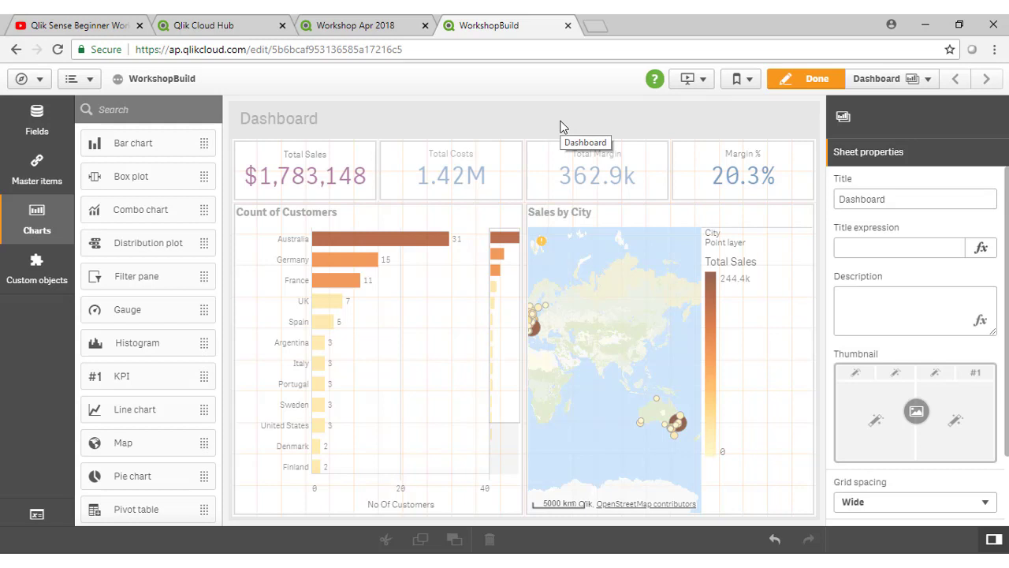
{"action": "left_click", "coordinate": [614, 417]}
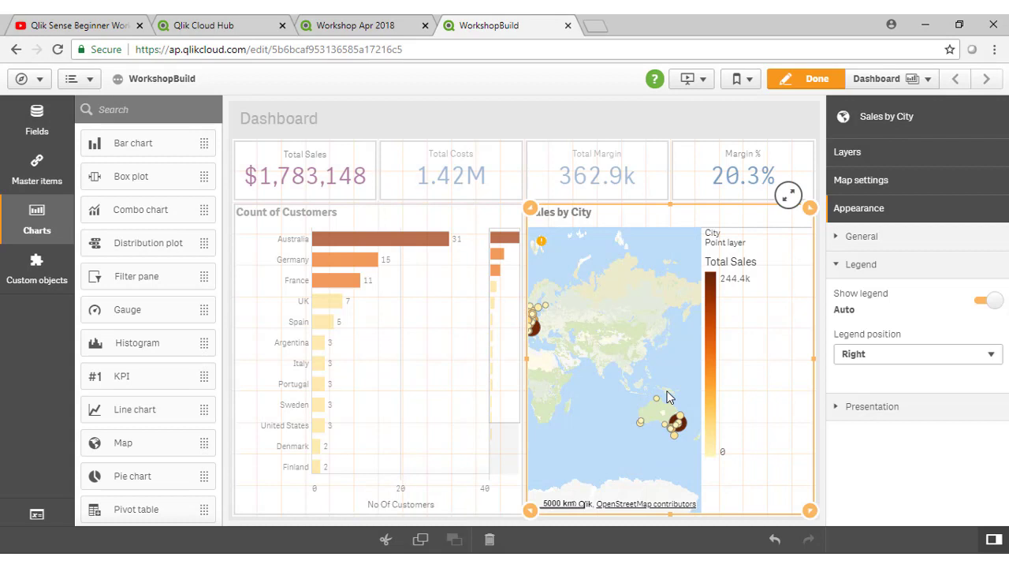
{"action": "left_click_drag", "start_coordinate": [672, 514], "coordinate": [671, 373]}
{"action": "left_click", "coordinate": [365, 470]}
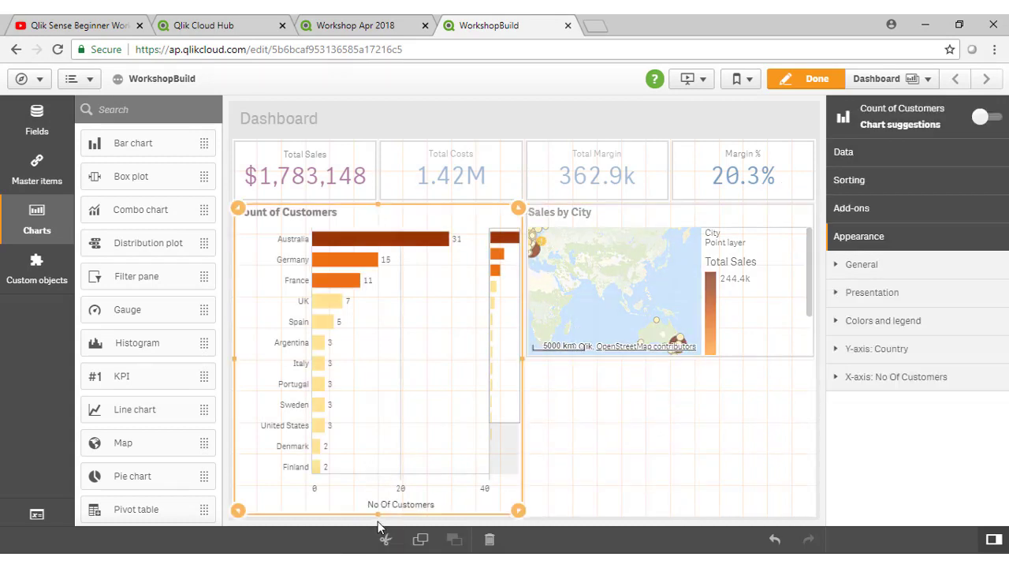
{"action": "left_click_drag", "start_coordinate": [378, 516], "coordinate": [399, 372]}
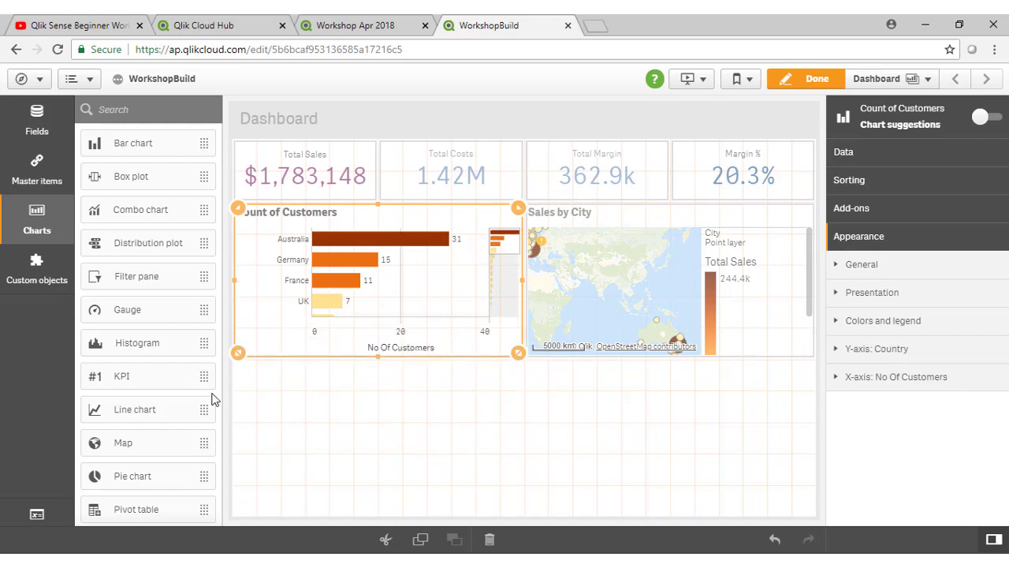
{"action": "scroll", "coordinate": [118, 347], "scroll_direction": "down", "scroll_amount": 2}
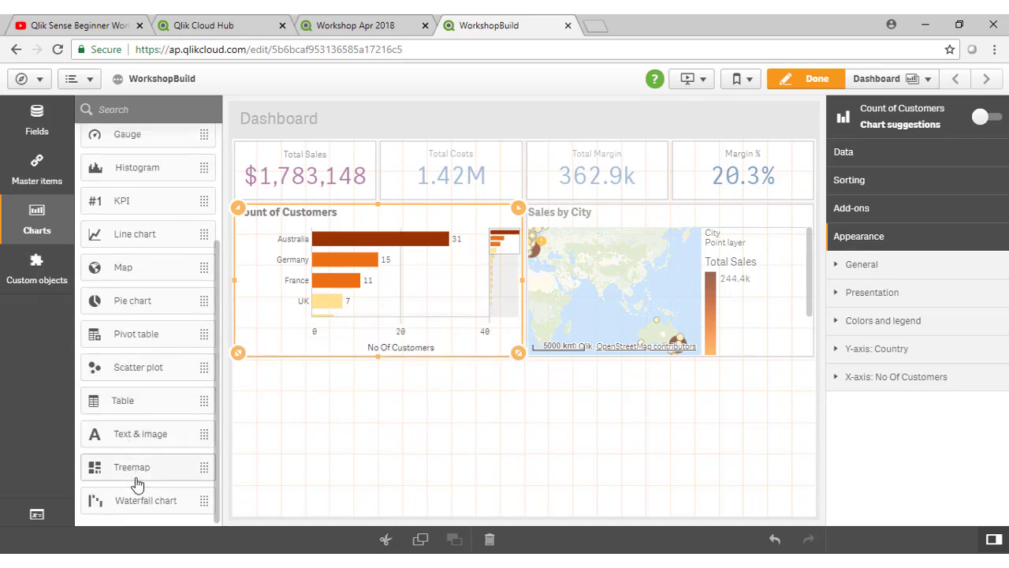
Step: Place a scatter plot below the customer bar chart with Product as its dimension
{"action": "left_click_drag", "start_coordinate": [108, 369], "coordinate": [372, 452]}
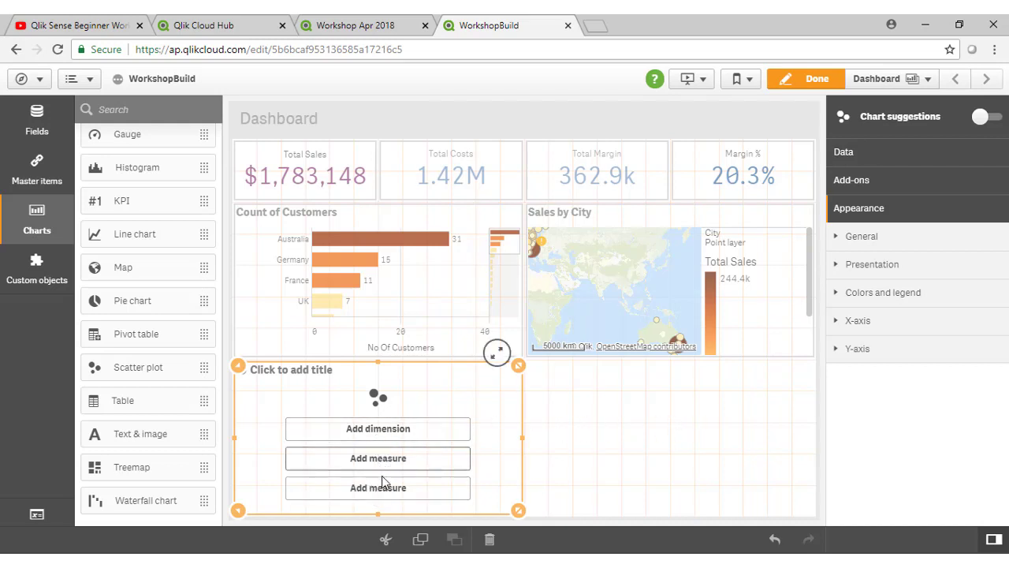
{"action": "left_click", "coordinate": [376, 436]}
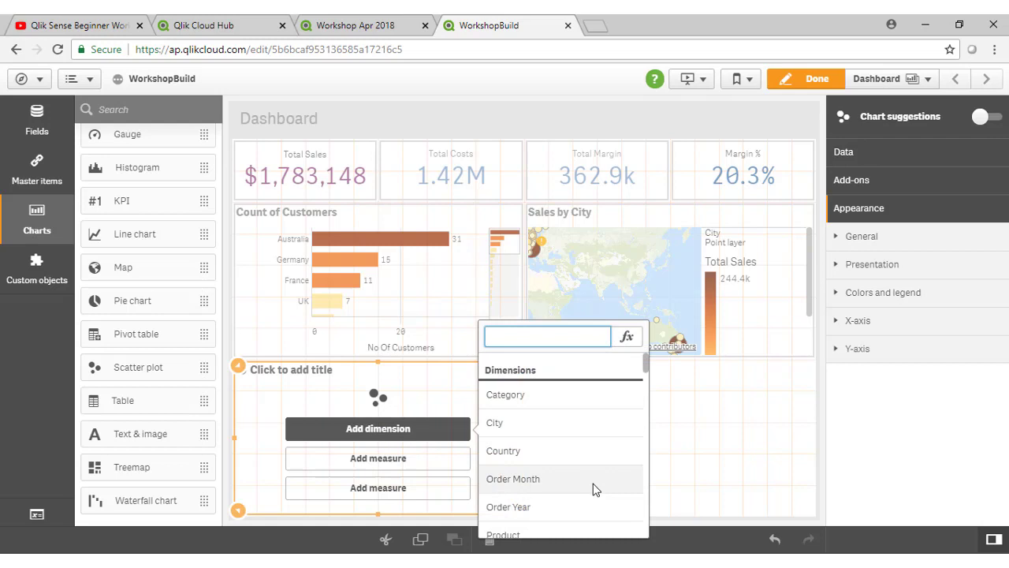
{"action": "scroll", "coordinate": [592, 487], "scroll_direction": "down", "scroll_amount": 2}
{"action": "scroll", "coordinate": [596, 490], "scroll_direction": "up", "scroll_amount": 2}
{"action": "scroll", "coordinate": [591, 500], "scroll_direction": "down", "scroll_amount": 2}
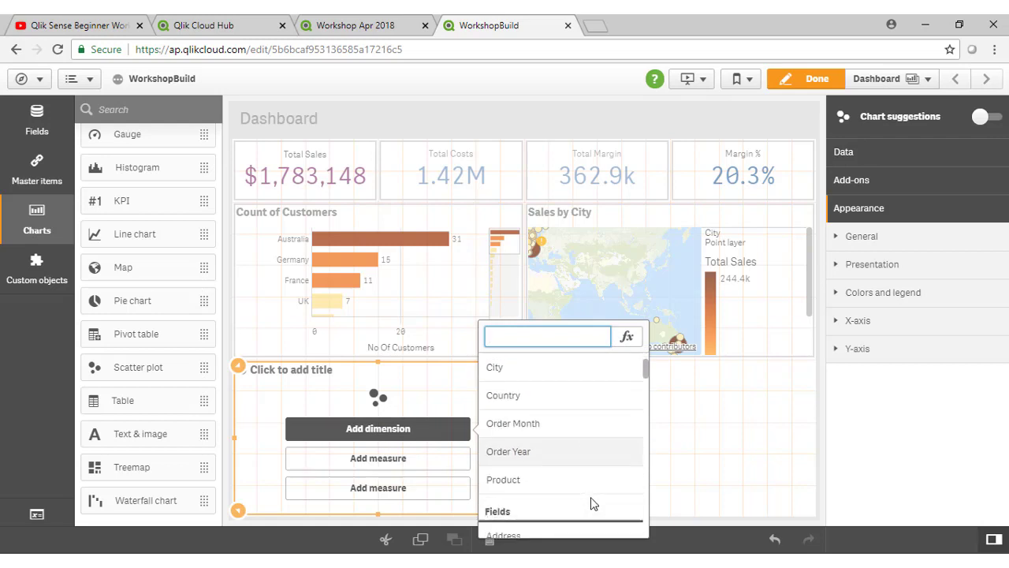
{"action": "left_click", "coordinate": [565, 464]}
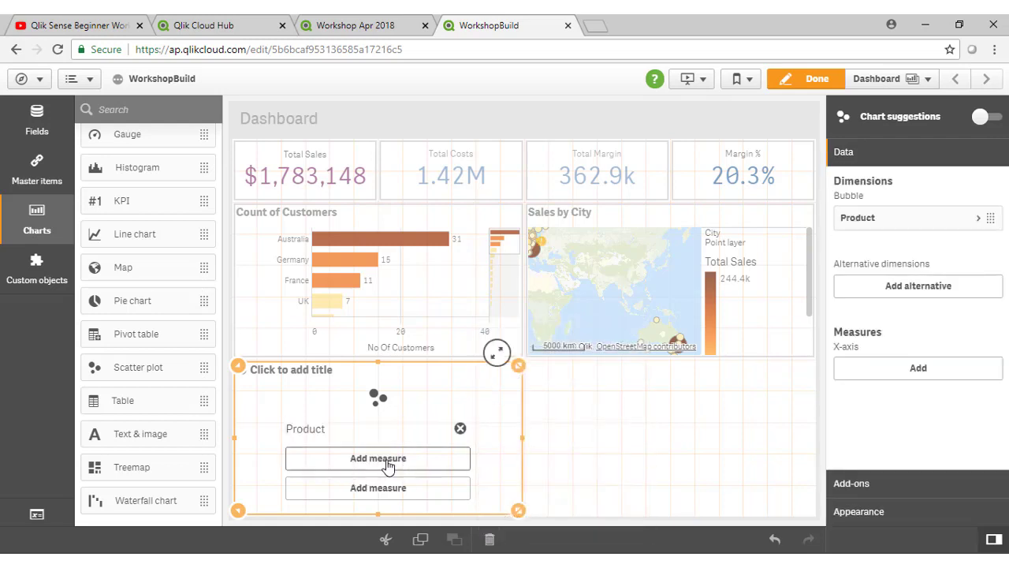
Step: Add Margin % and Total Sales as the scatter plot's two measures
{"action": "left_click", "coordinate": [388, 466]}
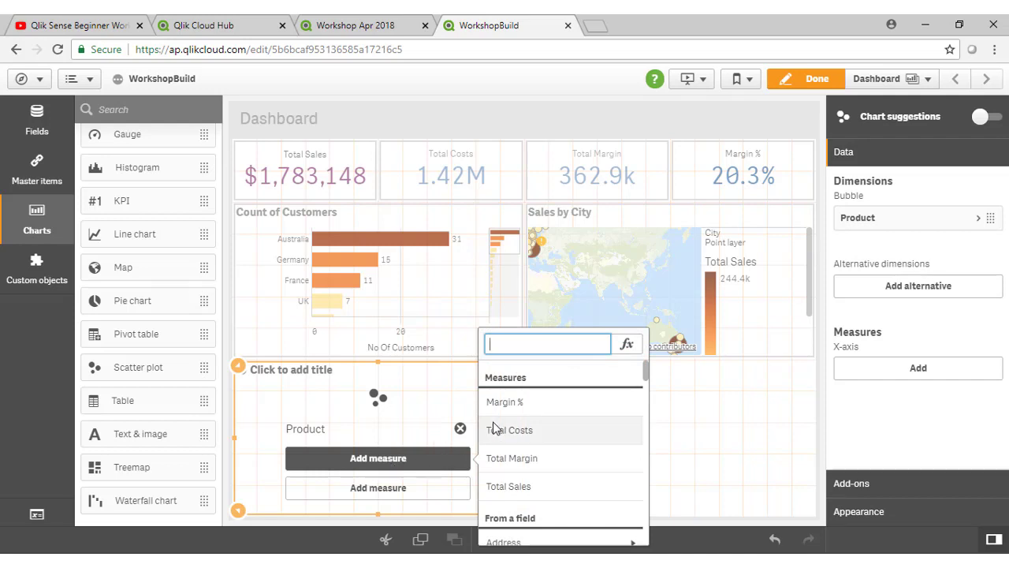
{"action": "left_click", "coordinate": [526, 406]}
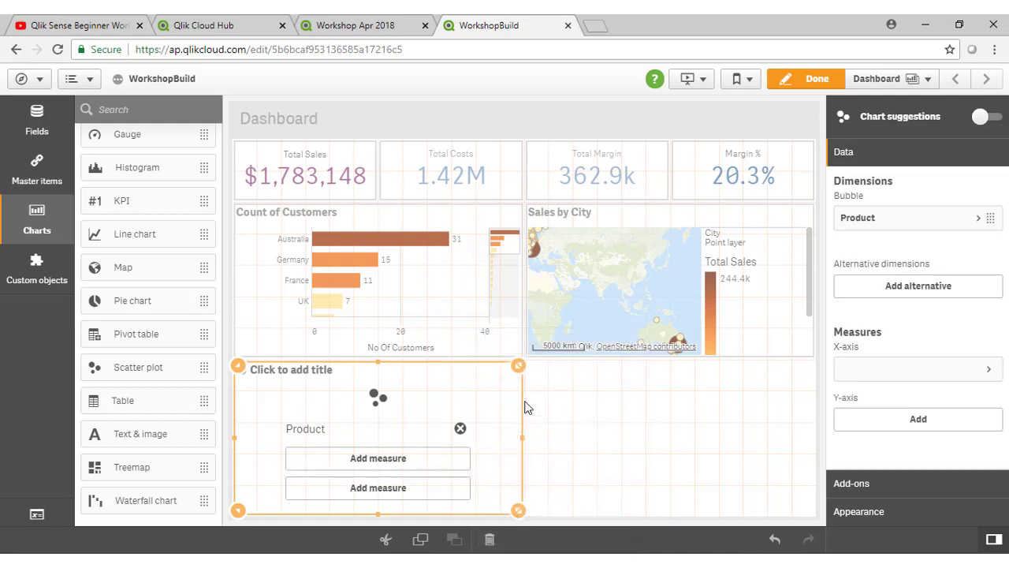
{"action": "left_click", "coordinate": [382, 489]}
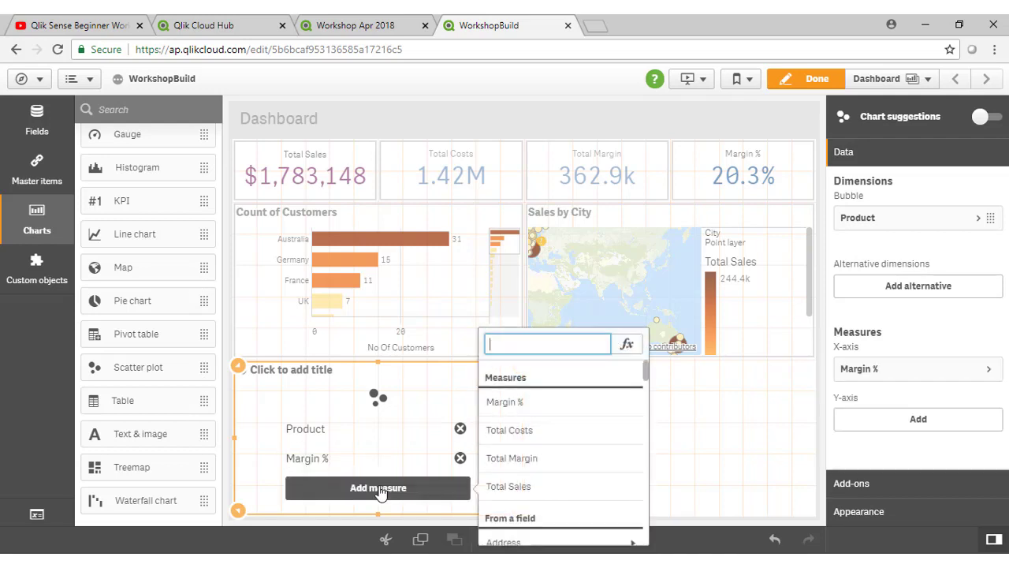
{"action": "left_click", "coordinate": [567, 482]}
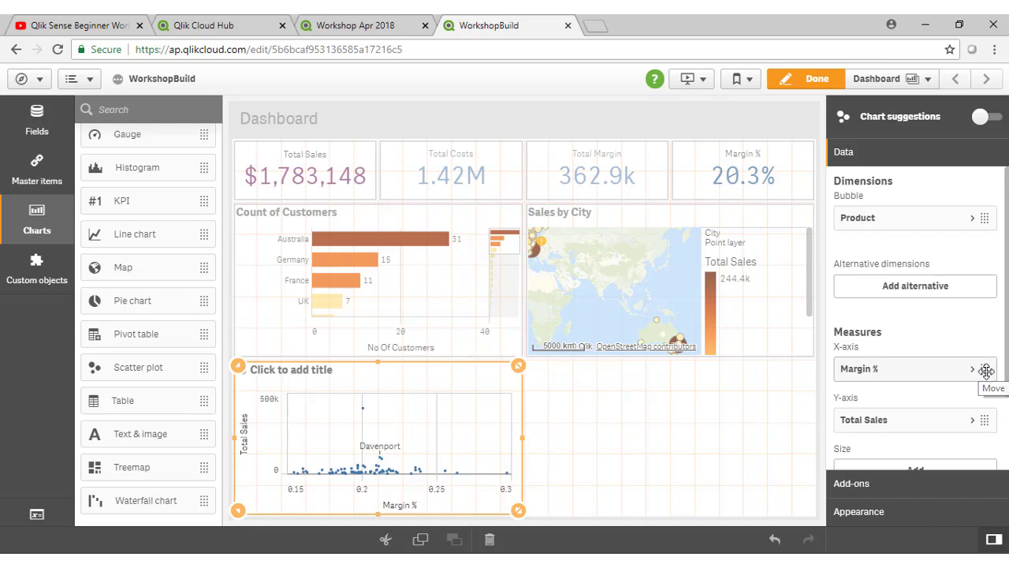
Step: Move Margin % to the Y-axis, leaving Total Sales on X, and title the chart 'Sales vs Margin'
{"action": "left_click_drag", "start_coordinate": [986, 370], "coordinate": [992, 424]}
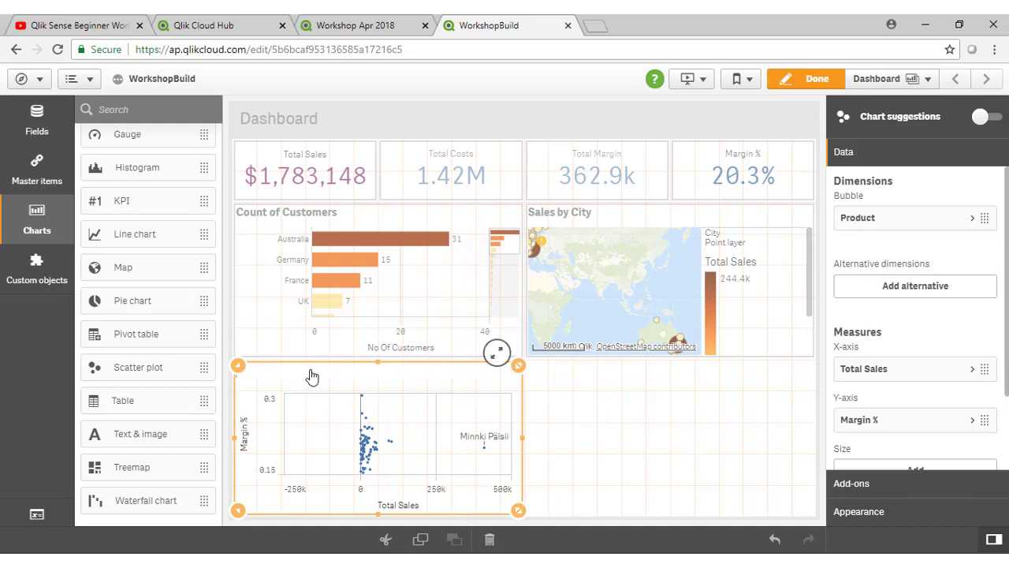
{"action": "type", "text": "Sales vs Margin"}
{"action": "key", "text": "Return"}
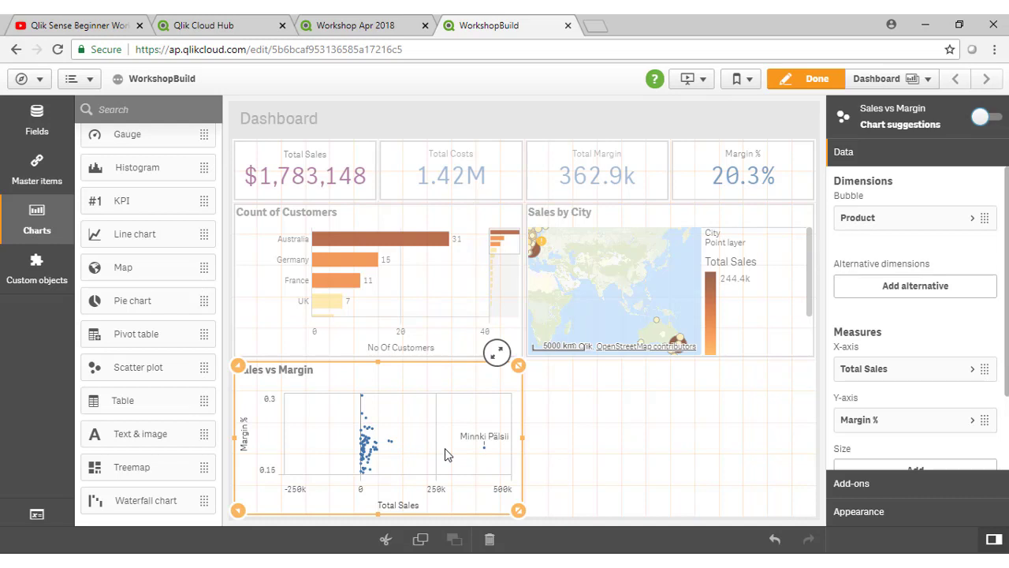
{"action": "scroll", "coordinate": [895, 336], "scroll_direction": "down", "scroll_amount": 2}
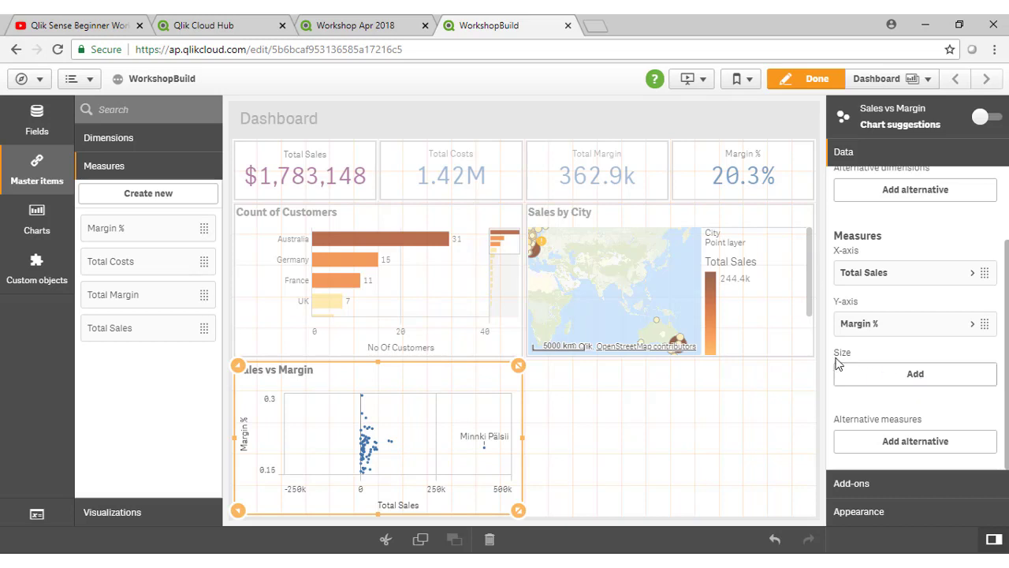
Step: Size the scatter bubbles by Sum(Quantity)
{"action": "left_click", "coordinate": [919, 376]}
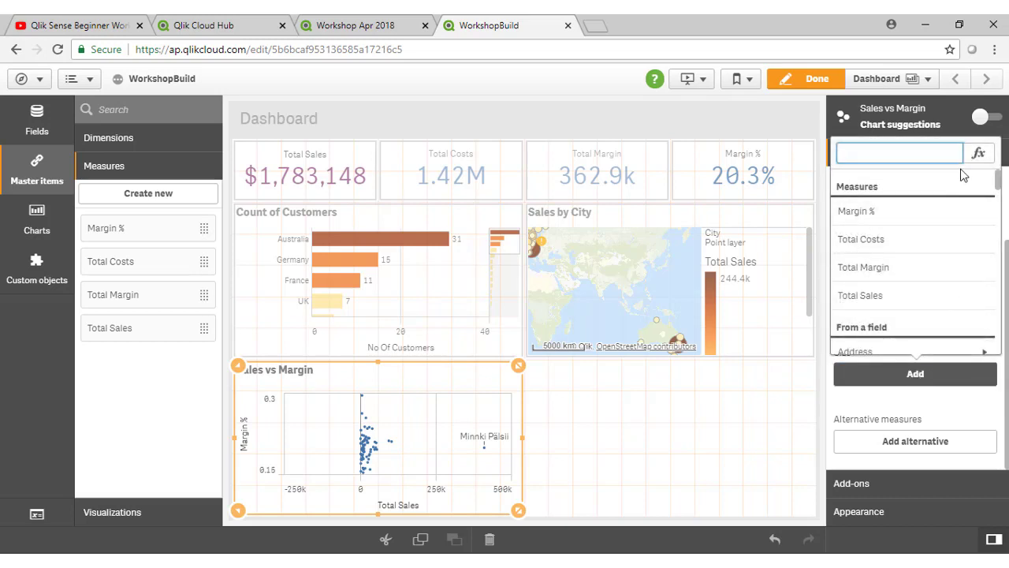
{"action": "scroll", "coordinate": [931, 252], "scroll_direction": "down", "scroll_amount": 2}
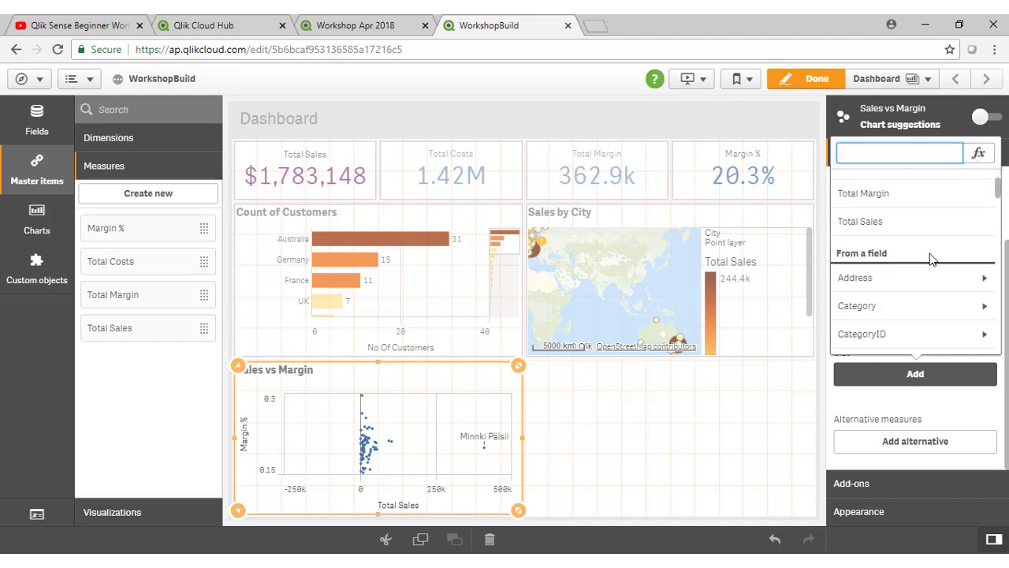
{"action": "scroll", "coordinate": [930, 253], "scroll_direction": "up", "scroll_amount": 2}
{"action": "scroll", "coordinate": [930, 253], "scroll_direction": "down", "scroll_amount": 2}
{"action": "type", "text": "quan"}
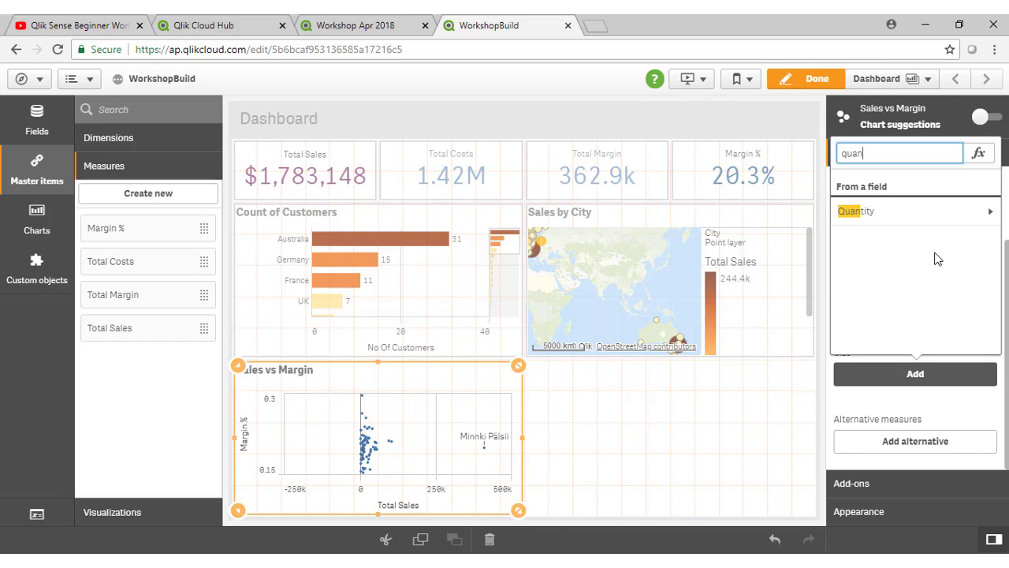
{"action": "left_click", "coordinate": [924, 214]}
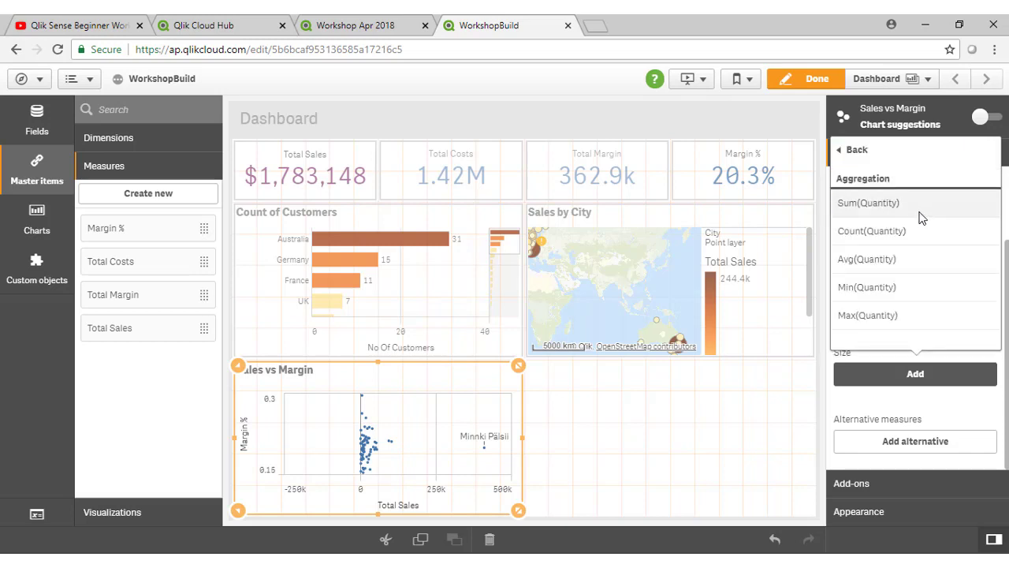
{"action": "left_click", "coordinate": [920, 216]}
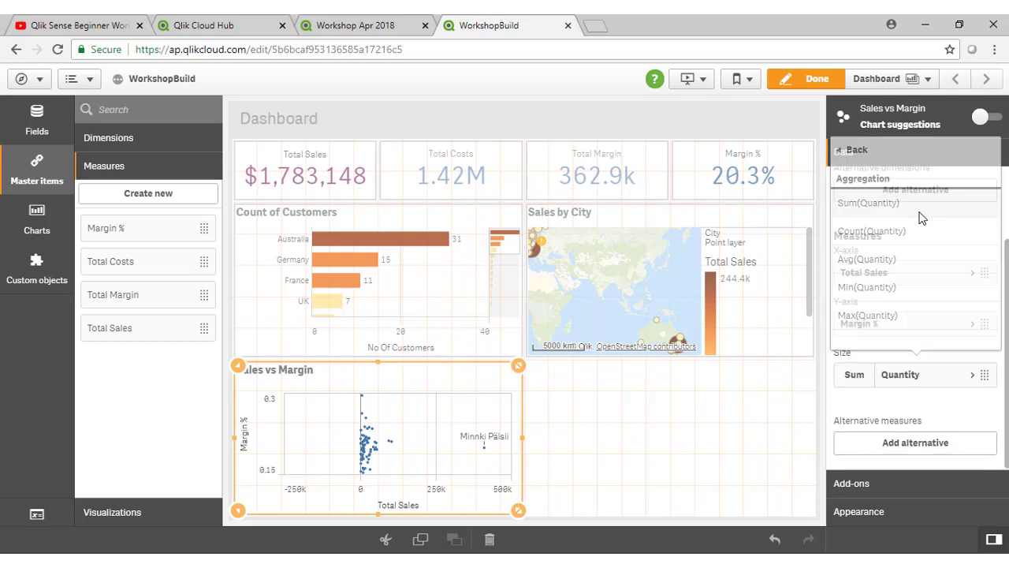
Step: Label the size measure 'Qty Sold' and leave edit mode
{"action": "scroll", "coordinate": [957, 437], "scroll_direction": "down", "scroll_amount": 1}
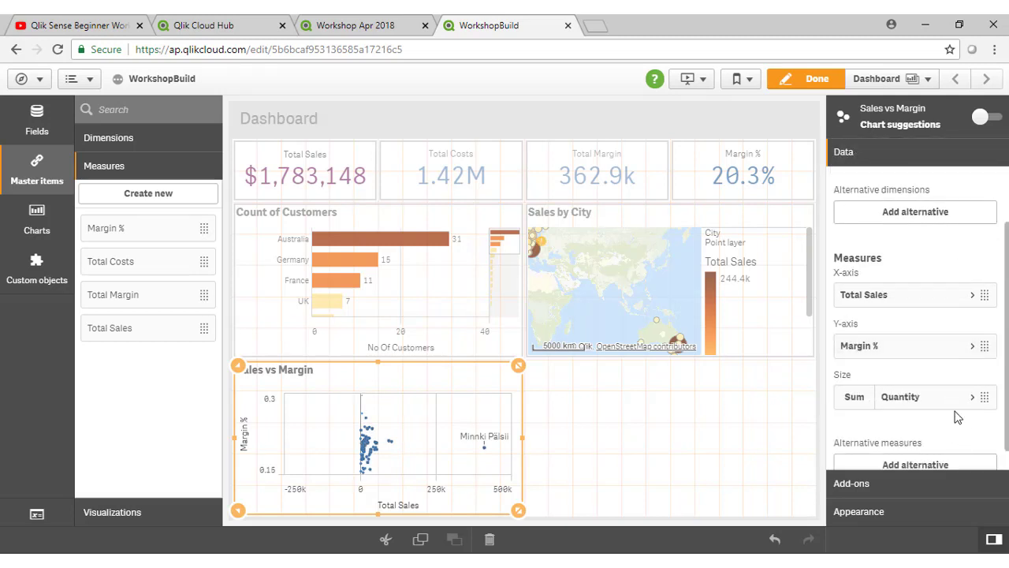
{"action": "left_click", "coordinate": [972, 402]}
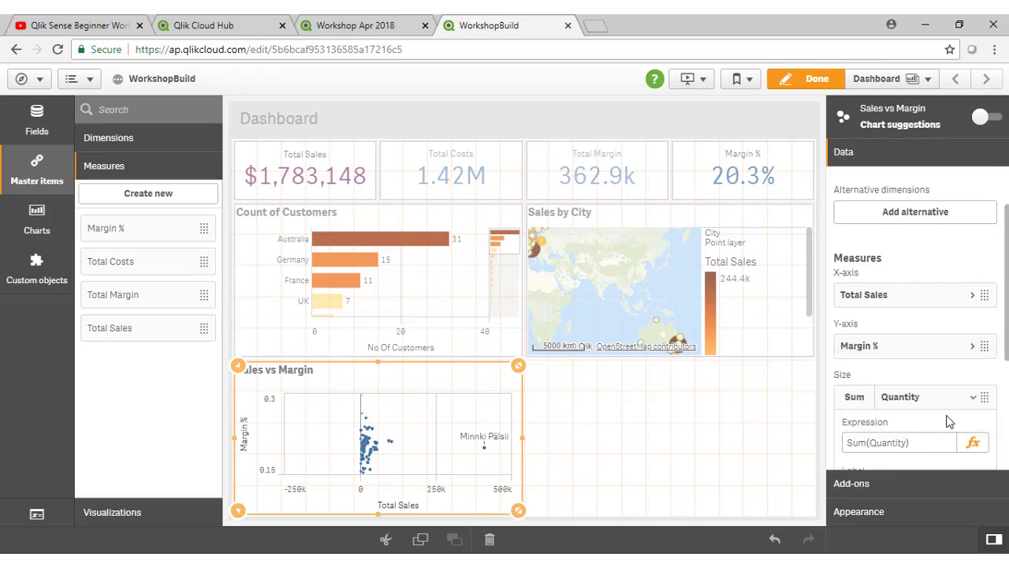
{"action": "left_click", "coordinate": [885, 342]}
{"action": "type", "text": "Q"}
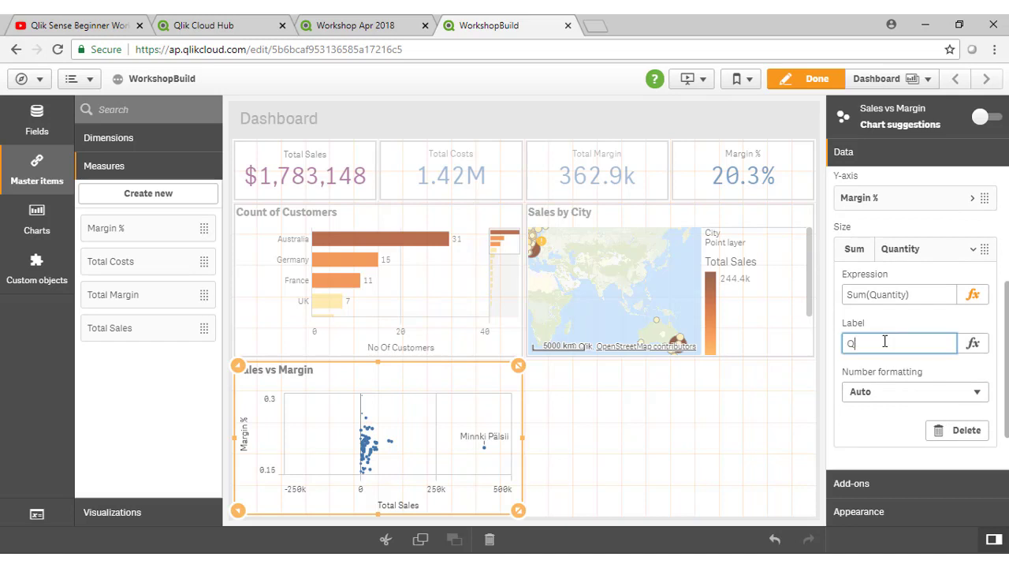
{"action": "type", "text": "ty Sold"}
{"action": "key", "text": "Tab"}
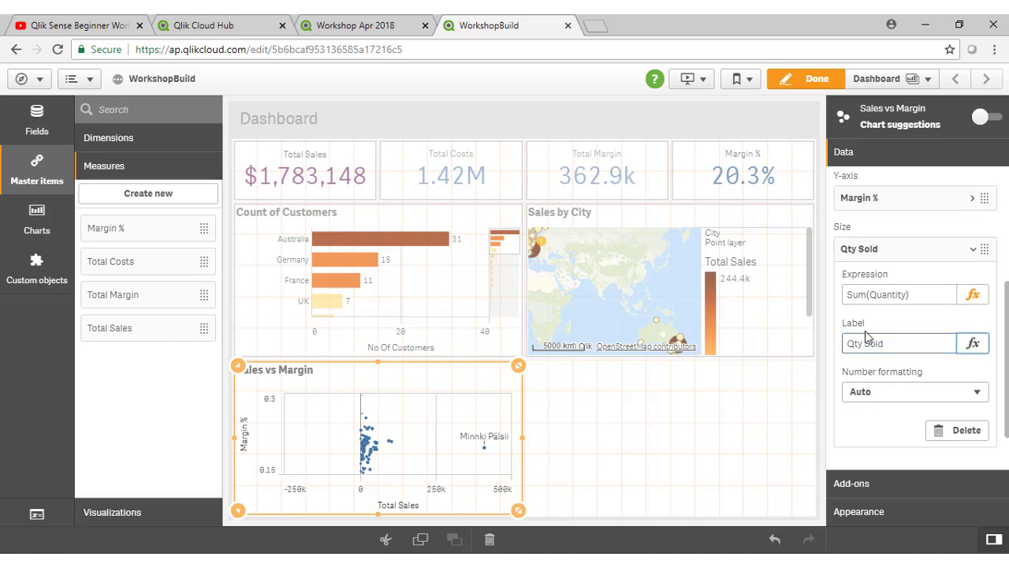
{"action": "left_click", "coordinate": [820, 82]}
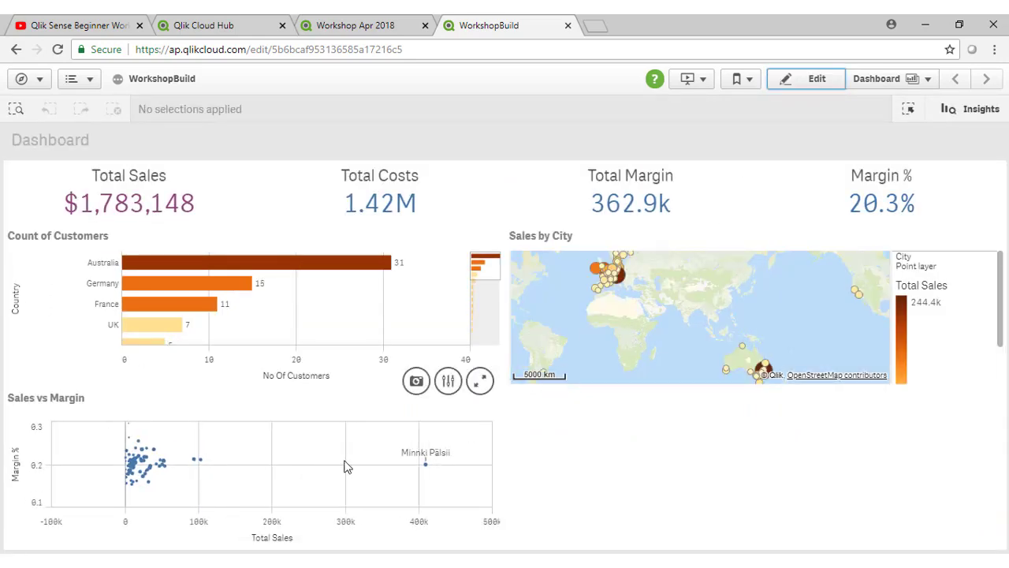
Step: View Sales vs Margin full-screen, close it, and switch the sheet back to Edit
{"action": "left_click", "coordinate": [479, 381]}
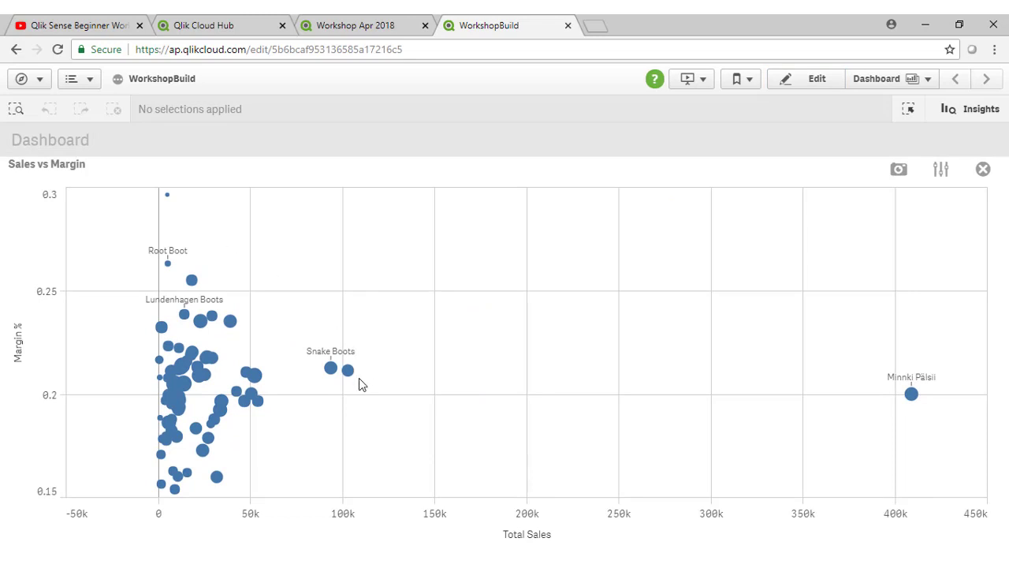
{"action": "left_click", "coordinate": [983, 168]}
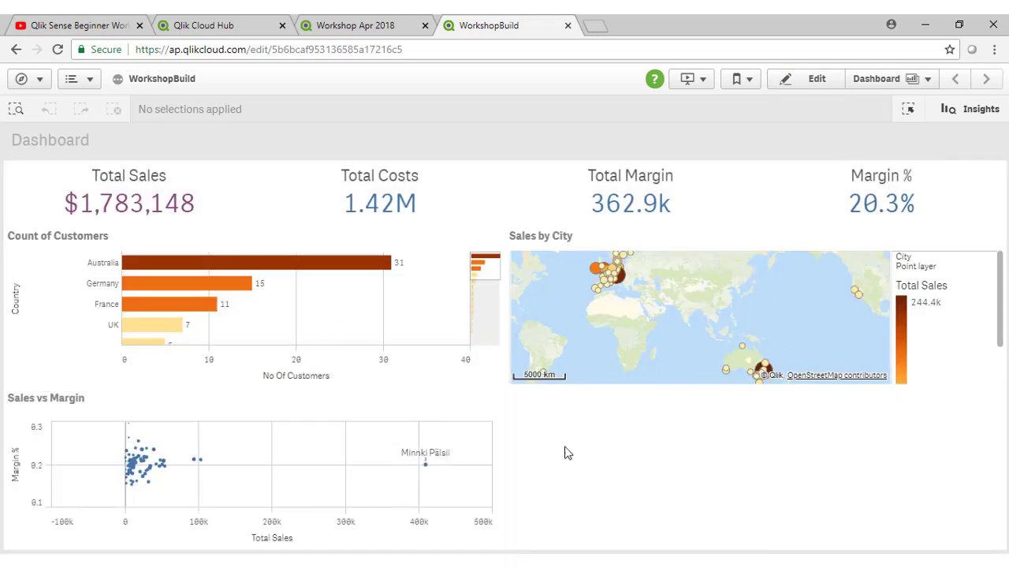
{"action": "left_click", "coordinate": [820, 82]}
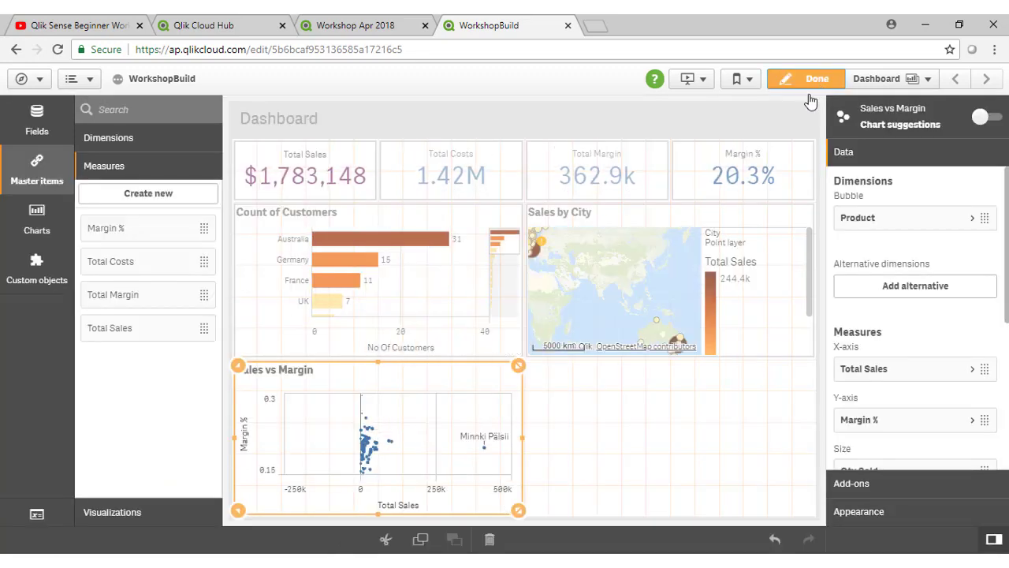
Step: Place a new line chart in the empty space beside Sales vs Margin
{"action": "left_click", "coordinate": [22, 230]}
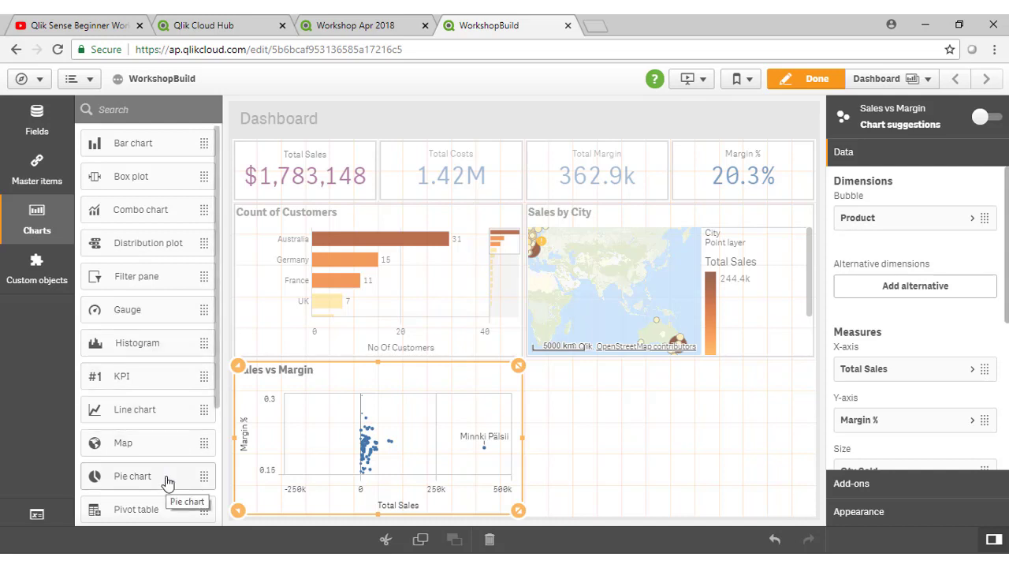
{"action": "scroll", "coordinate": [167, 483], "scroll_direction": "down", "scroll_amount": 3}
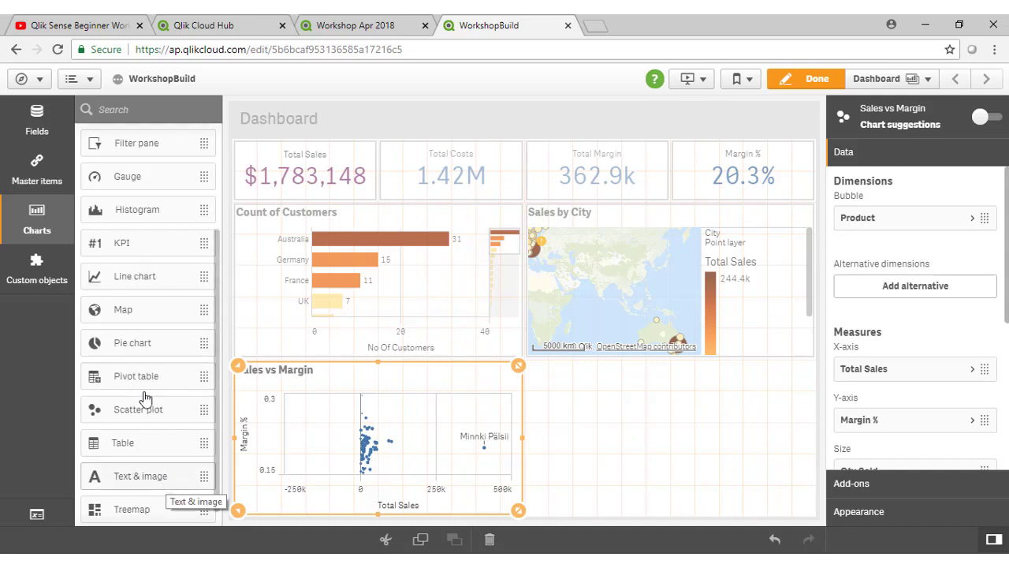
{"action": "left_click_drag", "start_coordinate": [124, 280], "coordinate": [670, 437]}
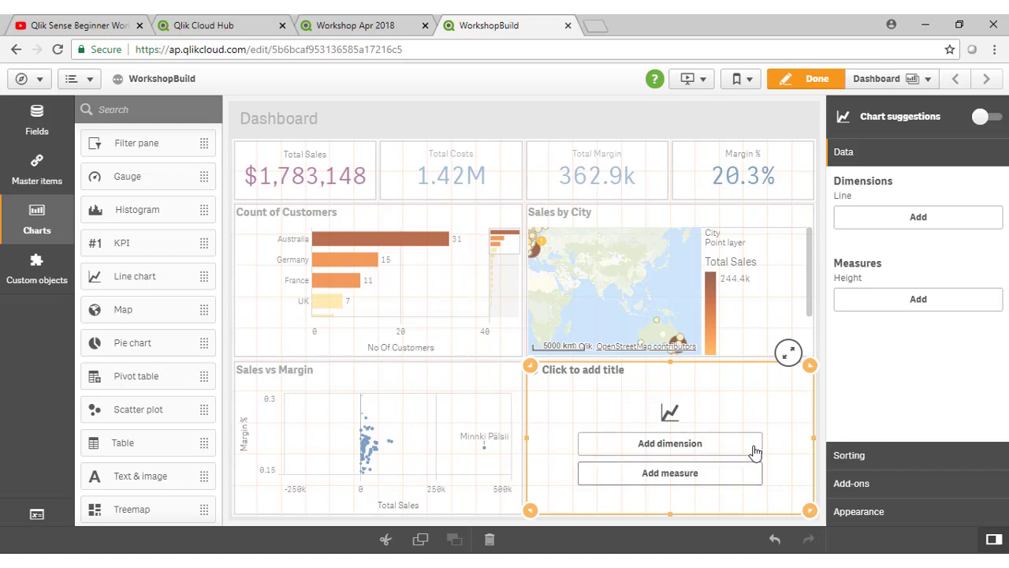
Step: Give the line chart Order Month as its dimension and Total Sales as its measure
{"action": "left_click", "coordinate": [691, 446]}
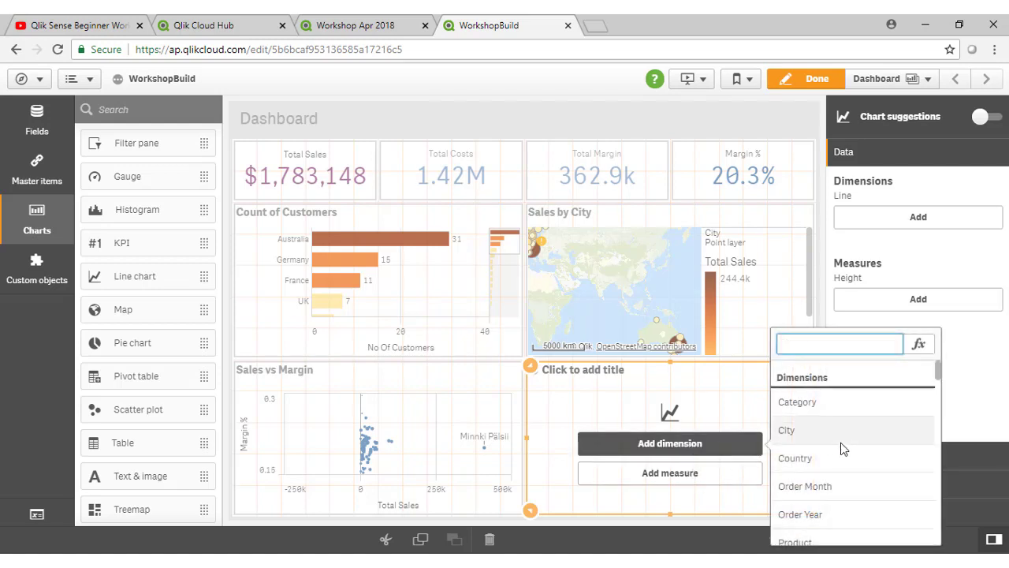
{"action": "scroll", "coordinate": [852, 451], "scroll_direction": "down", "scroll_amount": 1}
{"action": "scroll", "coordinate": [852, 452], "scroll_direction": "up", "scroll_amount": 1}
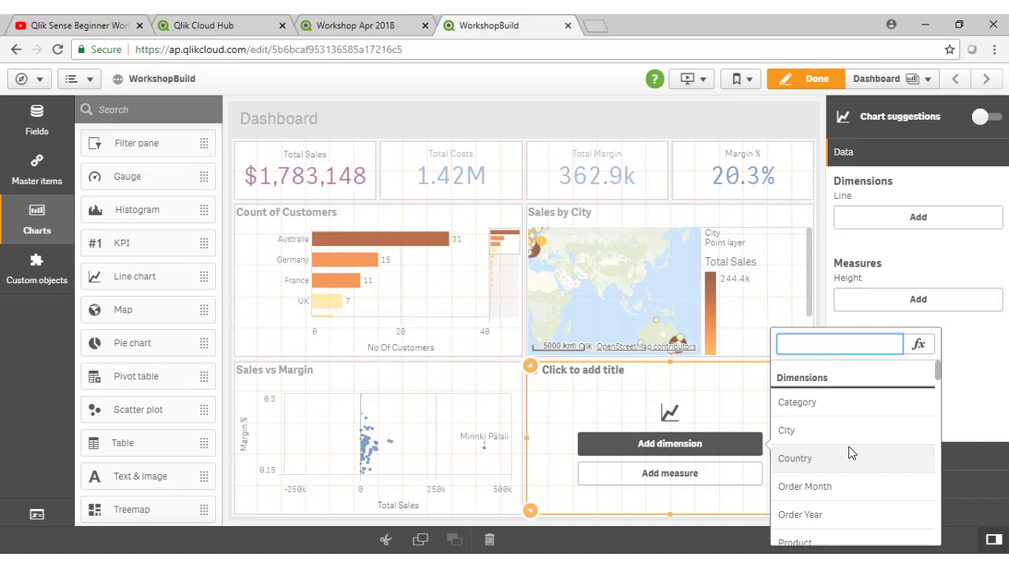
{"action": "scroll", "coordinate": [857, 444], "scroll_direction": "down", "scroll_amount": 2}
{"action": "scroll", "coordinate": [862, 391], "scroll_direction": "up", "scroll_amount": 1}
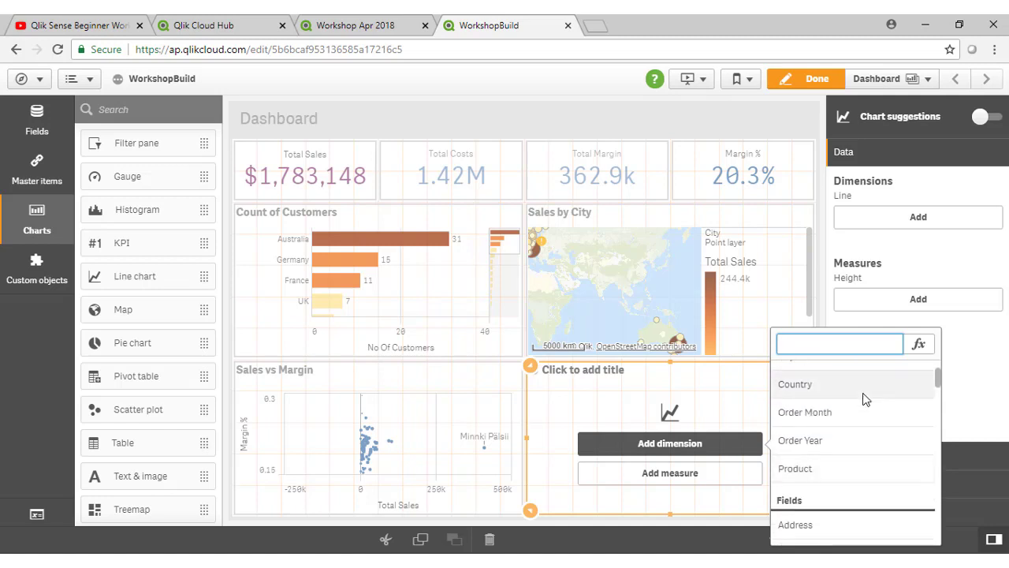
{"action": "left_click", "coordinate": [859, 412]}
{"action": "left_click", "coordinate": [671, 475]}
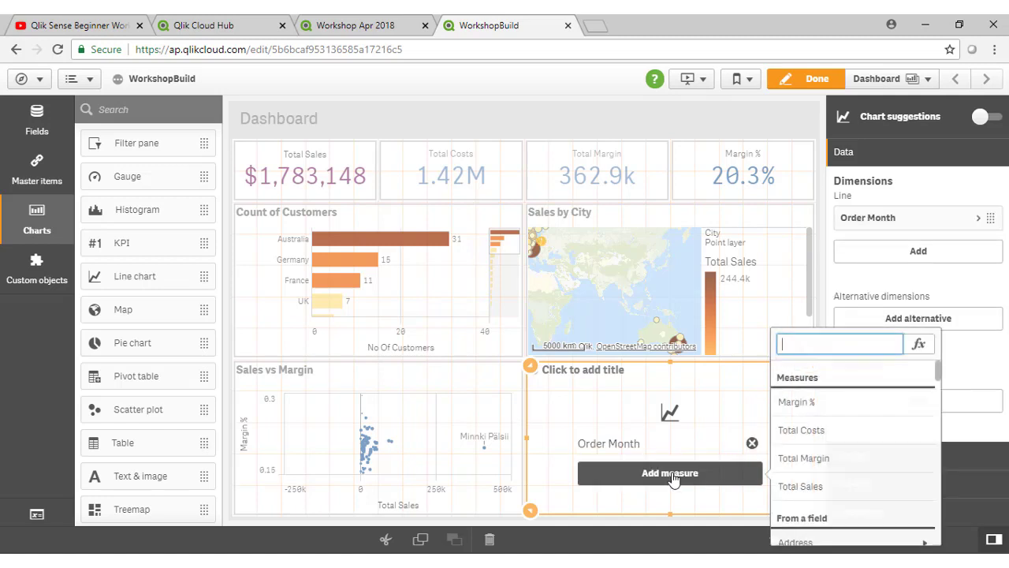
{"action": "left_click", "coordinate": [868, 485]}
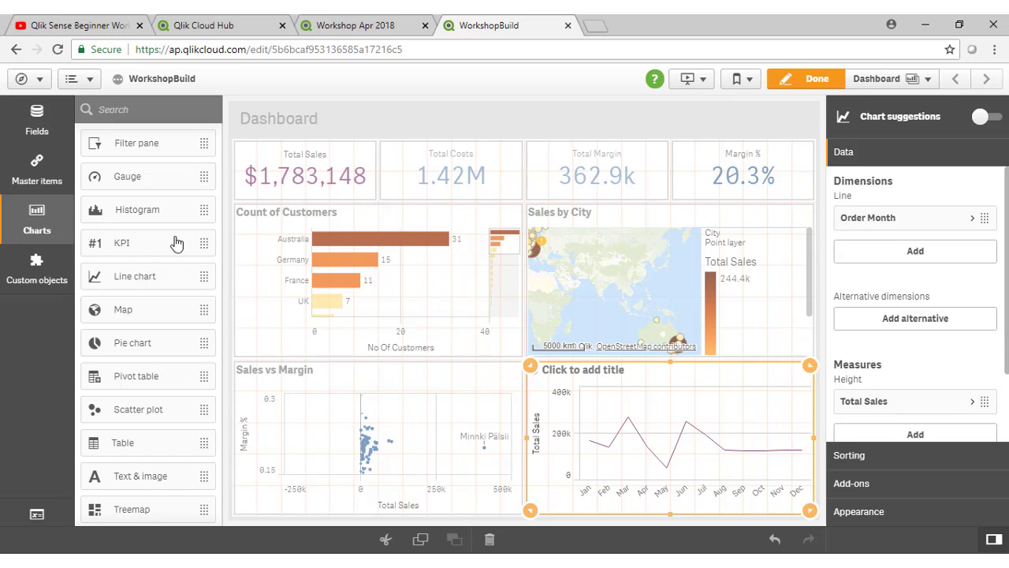
Step: Add the master dimension Order Year to the line chart as a second dimension
{"action": "left_click", "coordinate": [35, 180]}
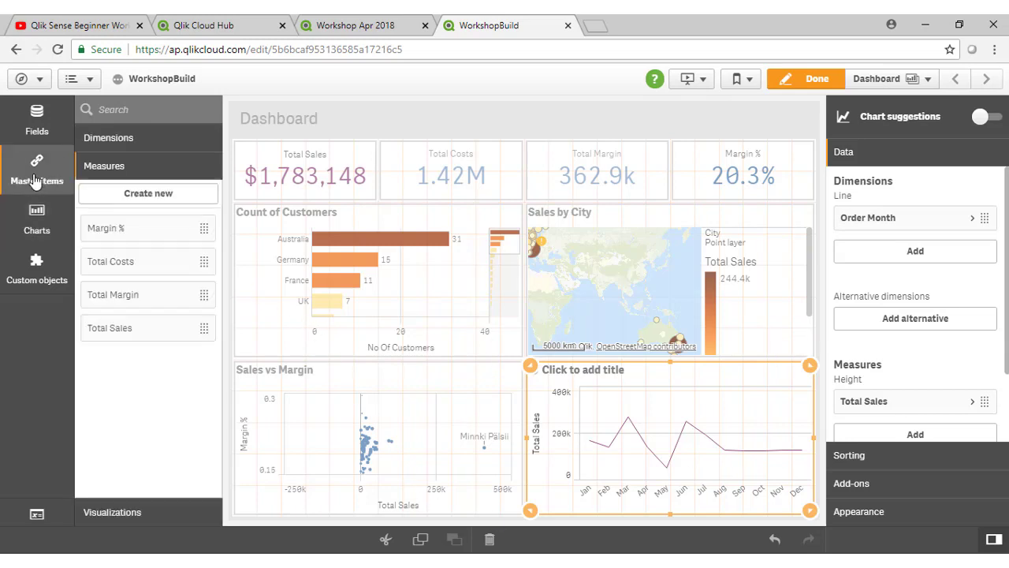
{"action": "left_click", "coordinate": [118, 140]}
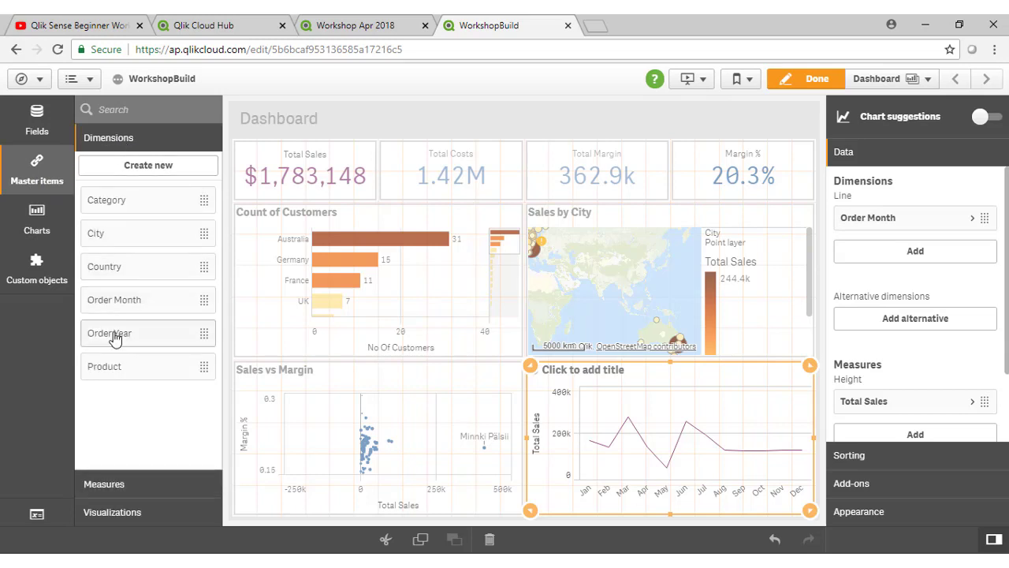
{"action": "left_click_drag", "start_coordinate": [118, 338], "coordinate": [691, 435]}
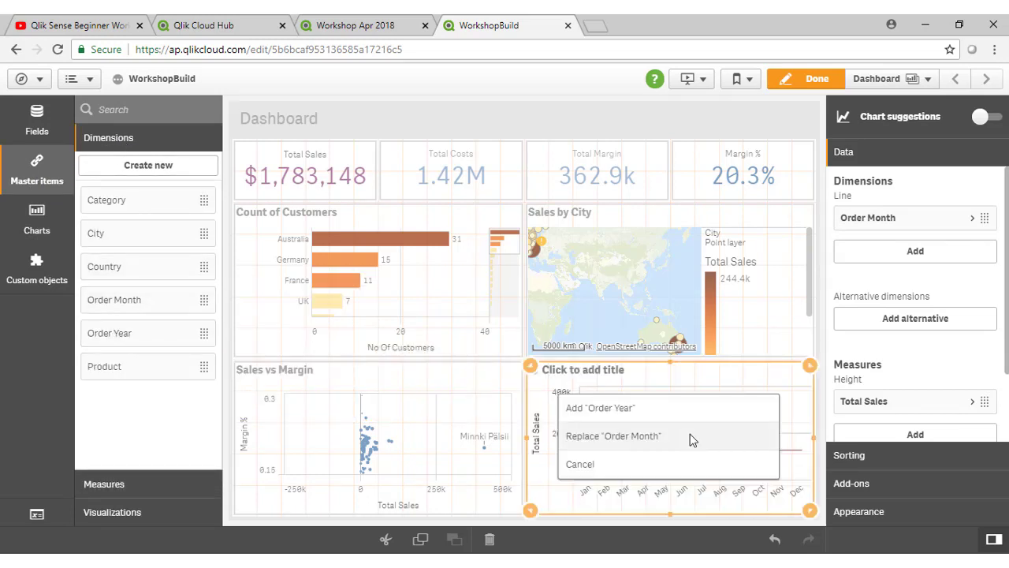
{"action": "left_click", "coordinate": [681, 418]}
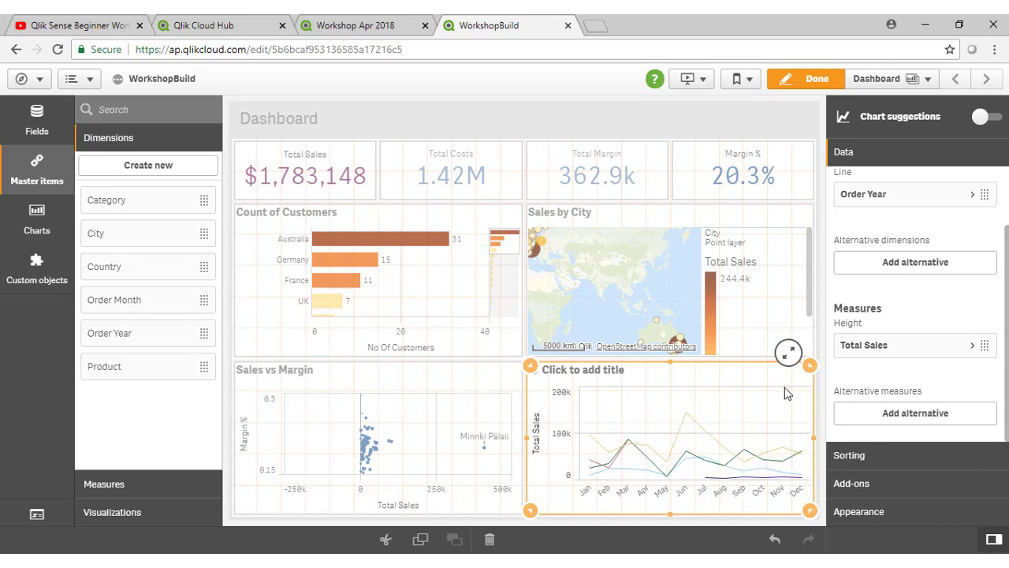
{"action": "left_click", "coordinate": [890, 518]}
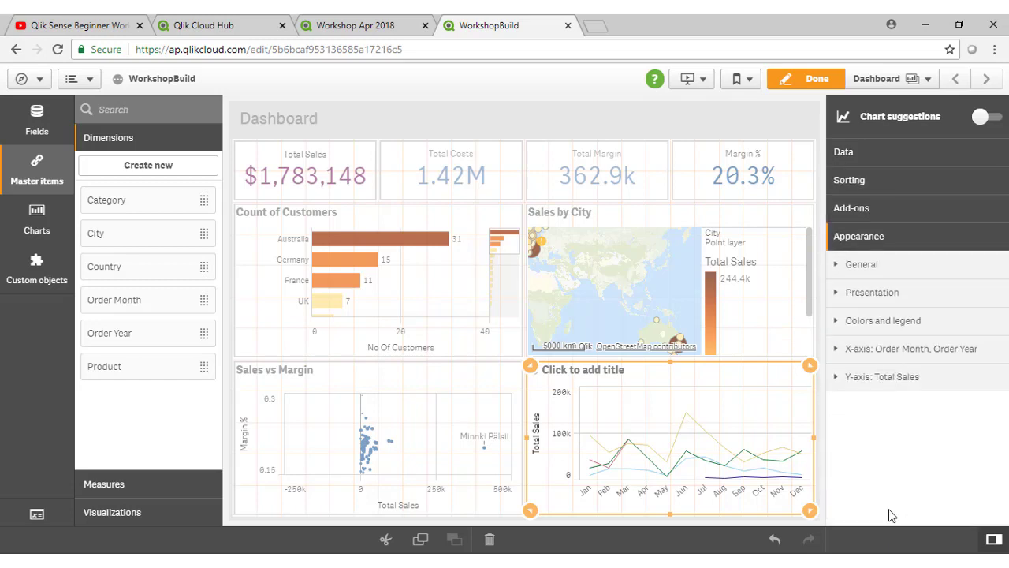
Step: Turn on Show data points and Auto value labels in the line chart's Presentation settings
{"action": "left_click", "coordinate": [899, 297]}
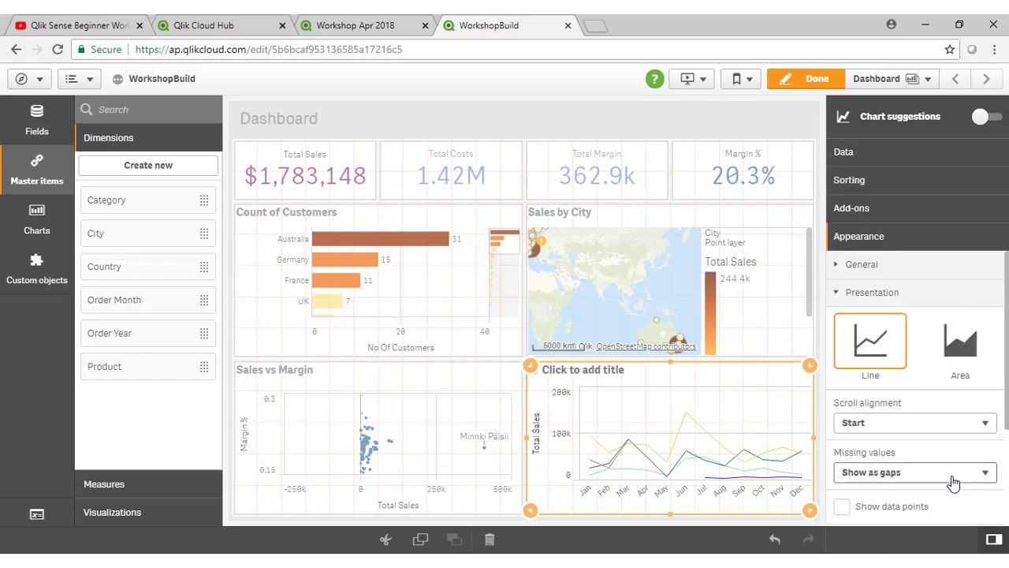
{"action": "scroll", "coordinate": [944, 476], "scroll_direction": "down", "scroll_amount": 1}
{"action": "left_click", "coordinate": [915, 434]}
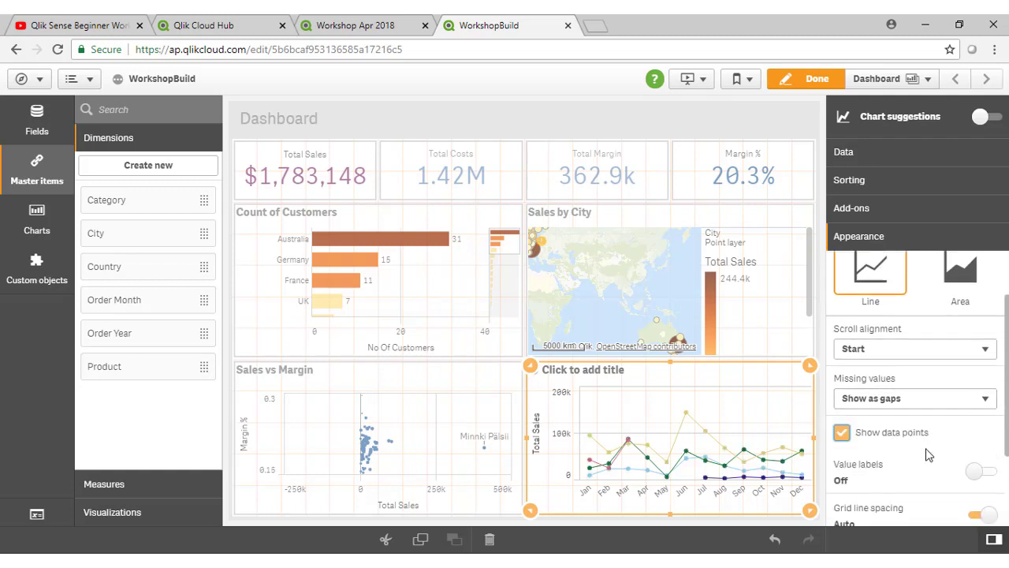
{"action": "scroll", "coordinate": [928, 455], "scroll_direction": "down", "scroll_amount": 1}
{"action": "left_click", "coordinate": [986, 399]}
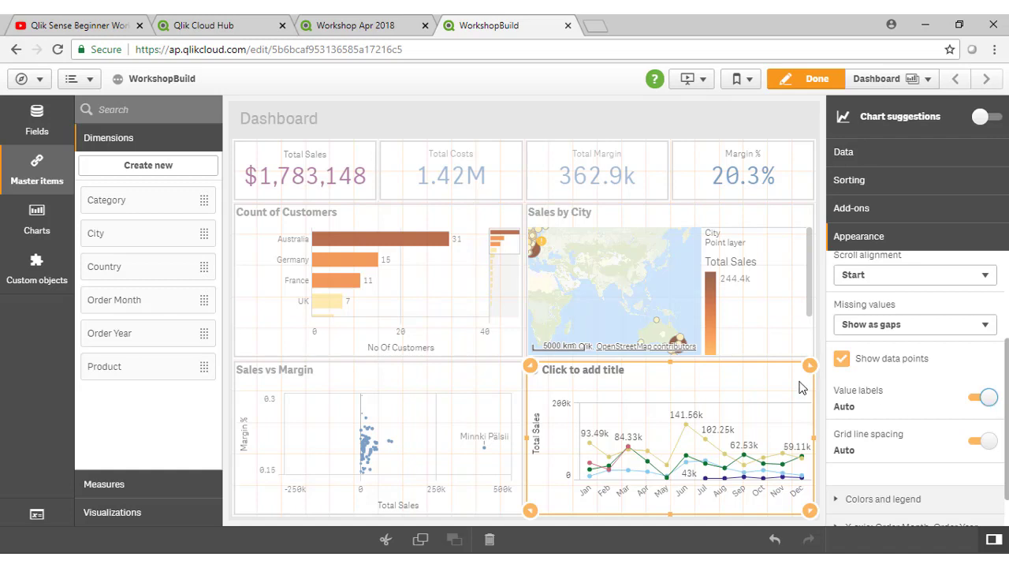
Step: Title the line chart 'Sales Trend' and exit edit mode
{"action": "left_click", "coordinate": [612, 371]}
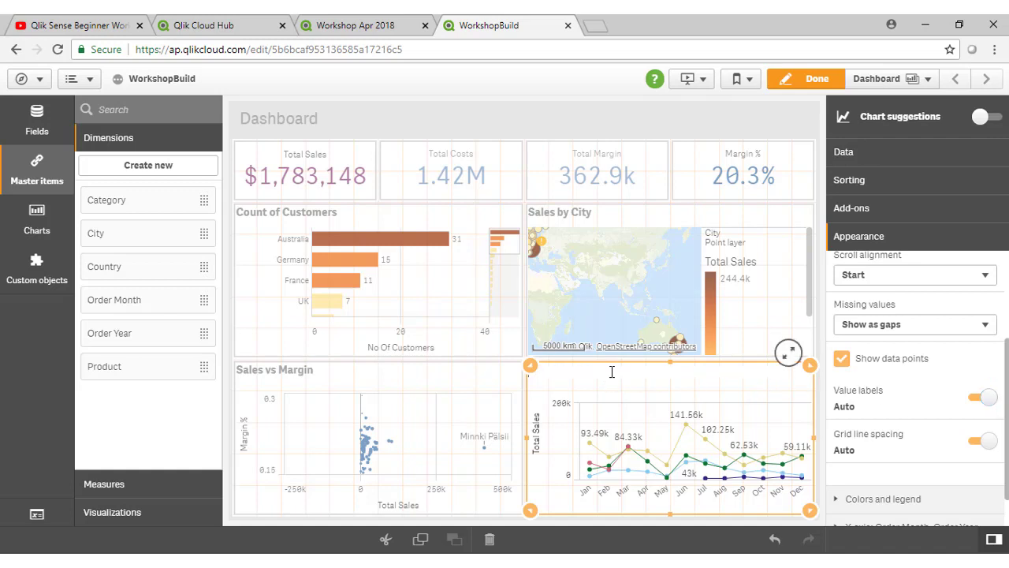
{"action": "type", "text": "Sales Trend"}
{"action": "key", "text": "Return"}
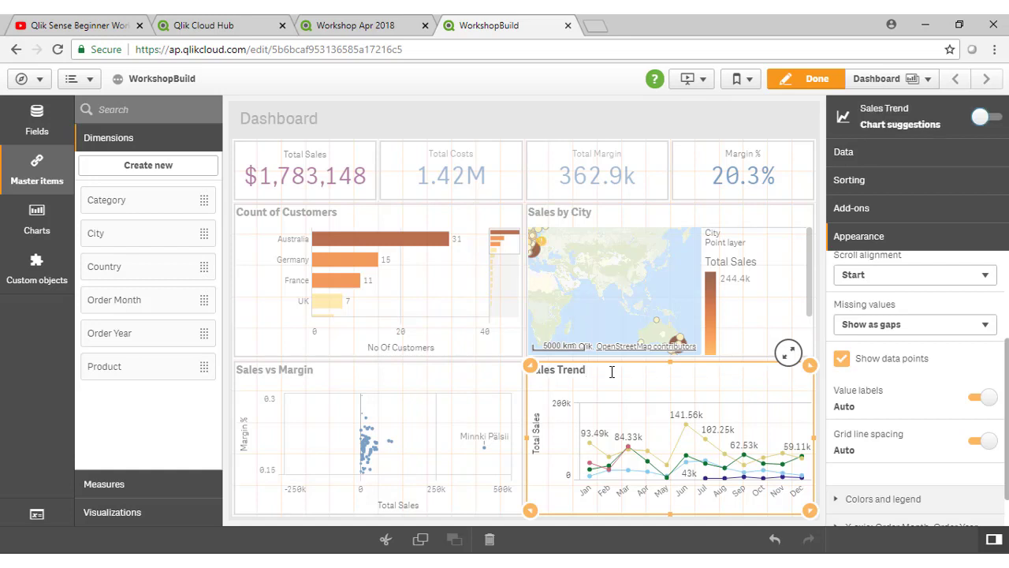
{"action": "left_click", "coordinate": [818, 80]}
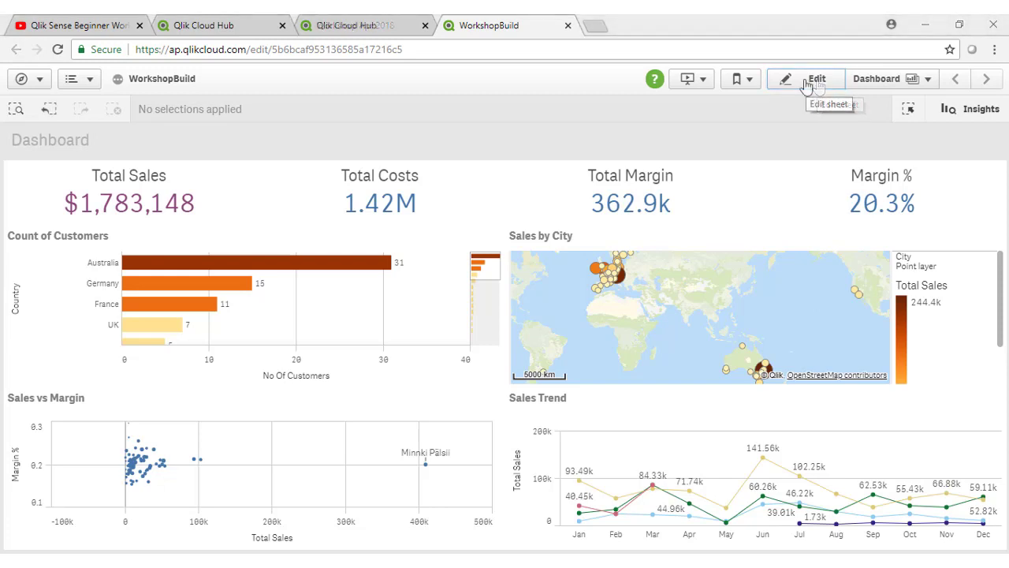
{"action": "left_click", "coordinate": [280, 269]}
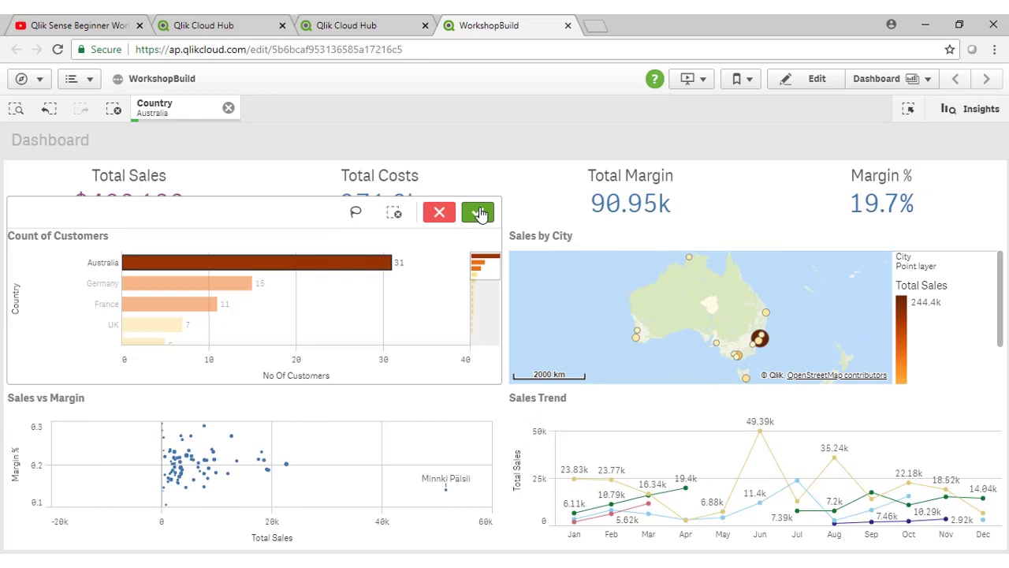
{"action": "left_click", "coordinate": [477, 212]}
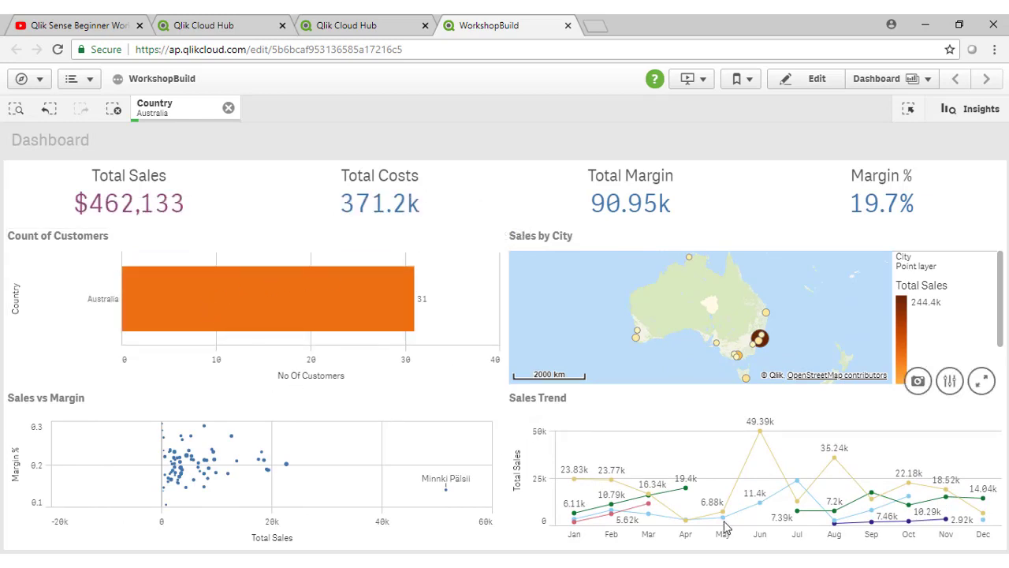
{"action": "left_click_drag", "start_coordinate": [798, 543], "coordinate": [996, 540]}
{"action": "left_click", "coordinate": [980, 376]}
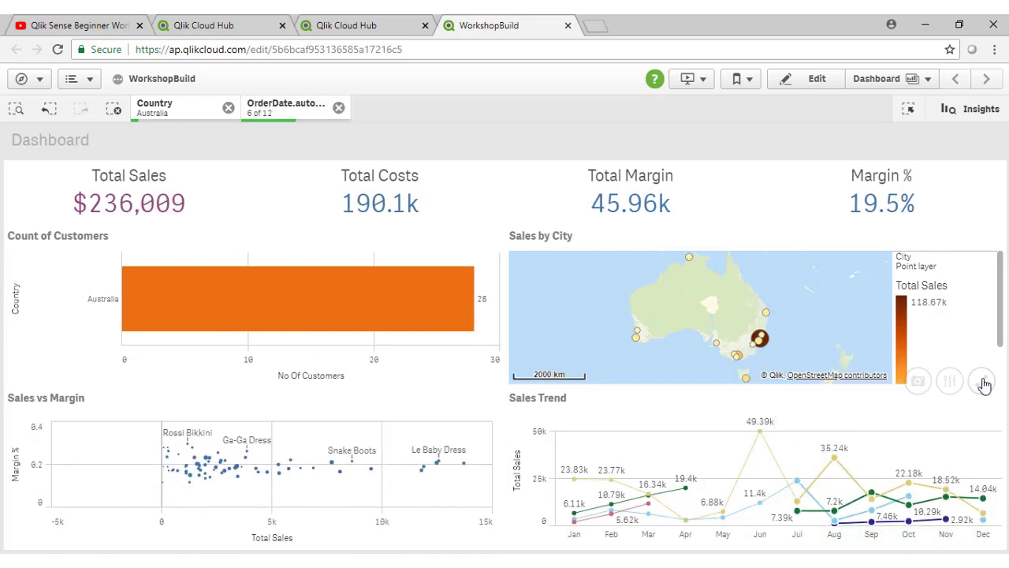
{"action": "left_click", "coordinate": [343, 497]}
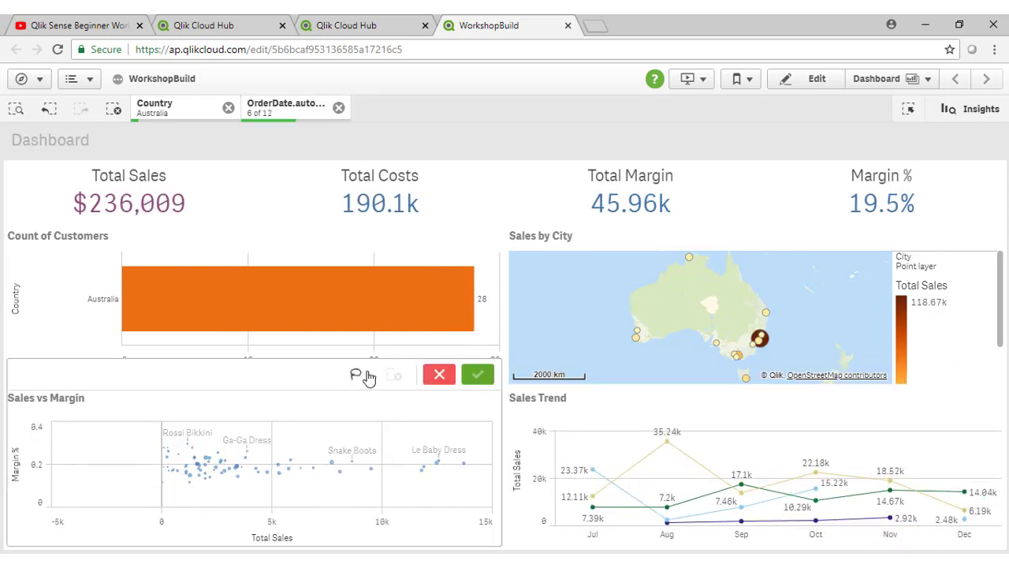
{"action": "left_click", "coordinate": [356, 374]}
{"action": "mouse_move", "coordinate": [405, 424]}
{"action": "left_mouse_down"}
{"action": "mouse_move", "coordinate": [447, 506]}
{"action": "mouse_move", "coordinate": [477, 430]}
{"action": "mouse_move", "coordinate": [408, 430]}
{"action": "left_mouse_up"}
{"action": "left_click", "coordinate": [478, 373]}
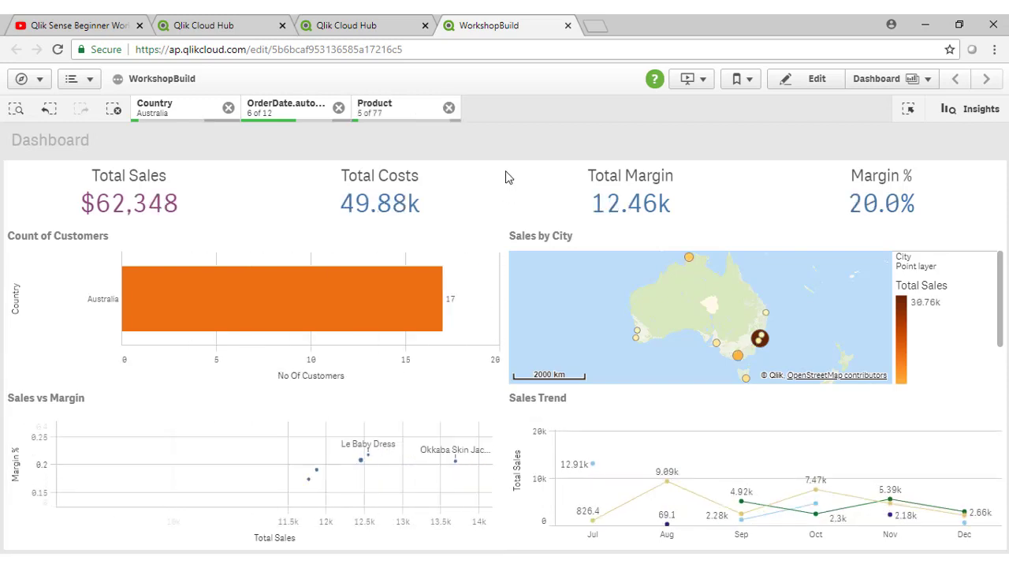
{"action": "left_click", "coordinate": [117, 109]}
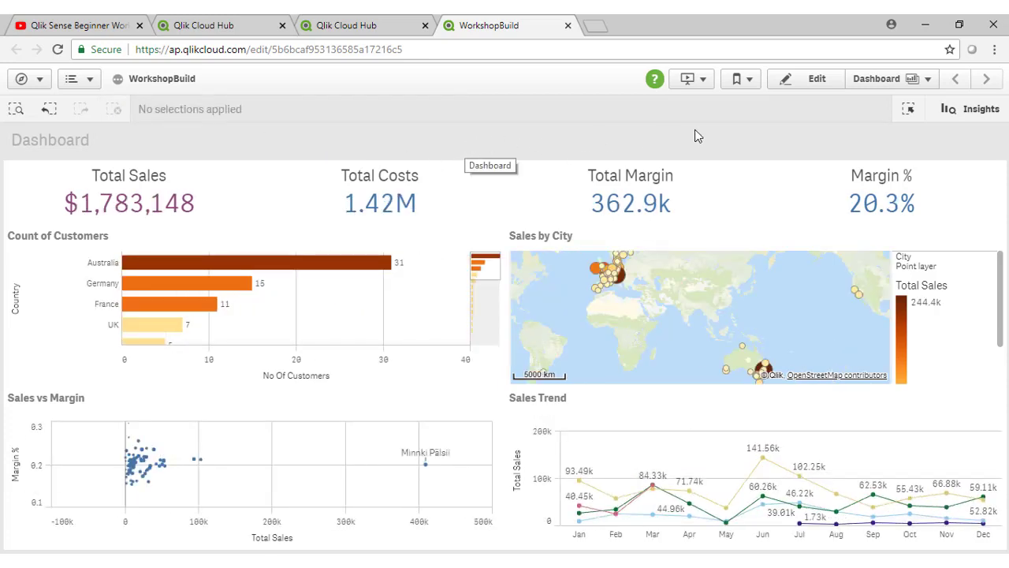
{"action": "left_click", "coordinate": [881, 82]}
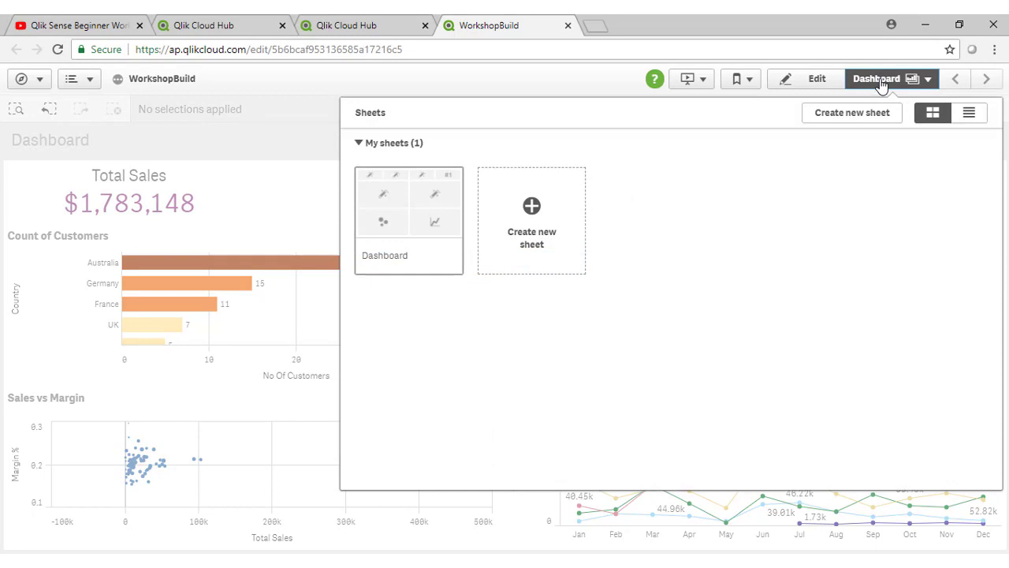
{"action": "left_click", "coordinate": [882, 82]}
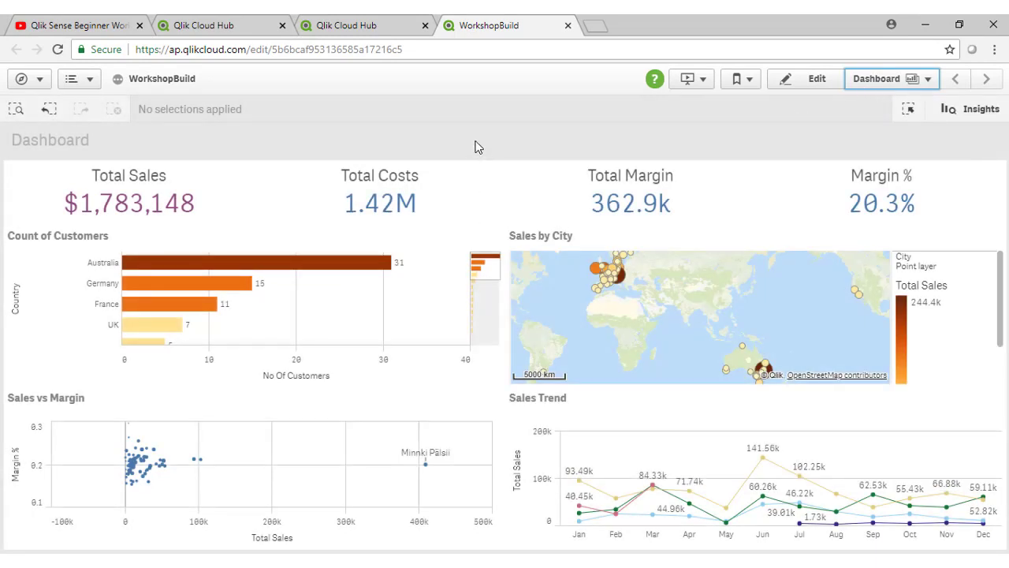